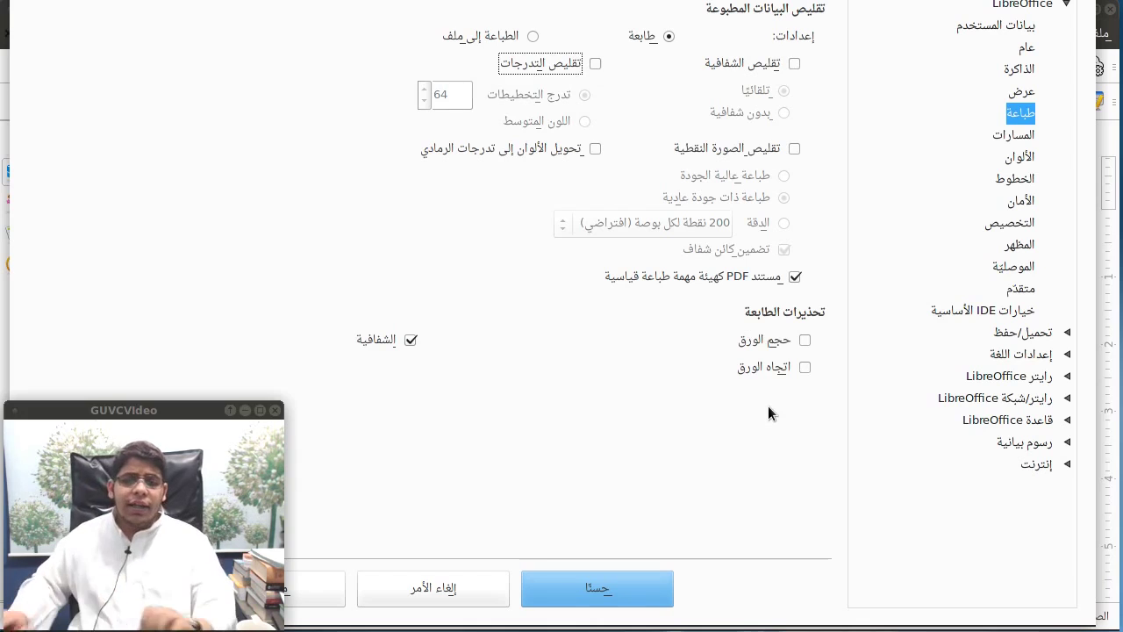
Step: Try enabling the paper size and paper orientation printer warnings, and disable both again
left_click(804, 339)
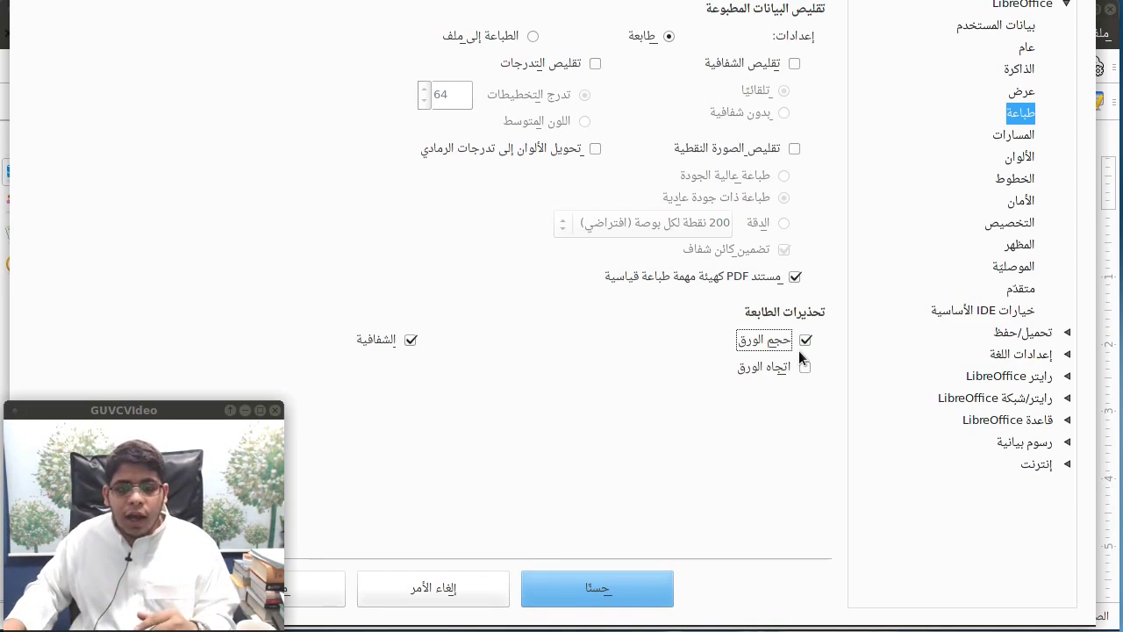
left_click(807, 368)
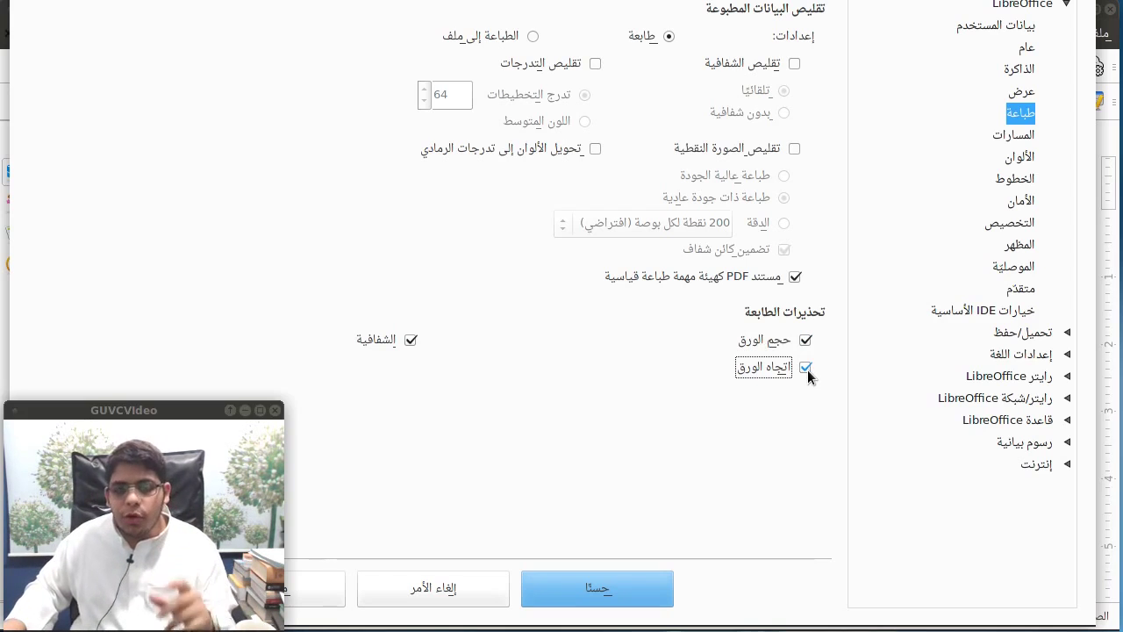
left_click(808, 370)
left_click(805, 339)
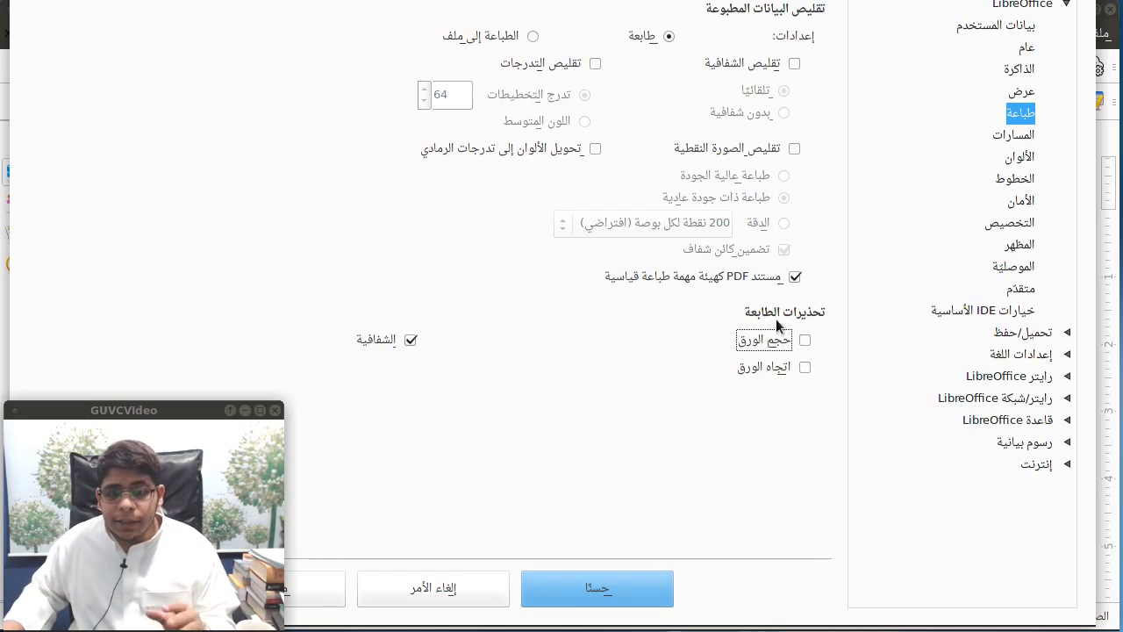
Step: Review the Paths settings, including the gallery path, and the Colors palette, and close the options with OK
left_click(1011, 140)
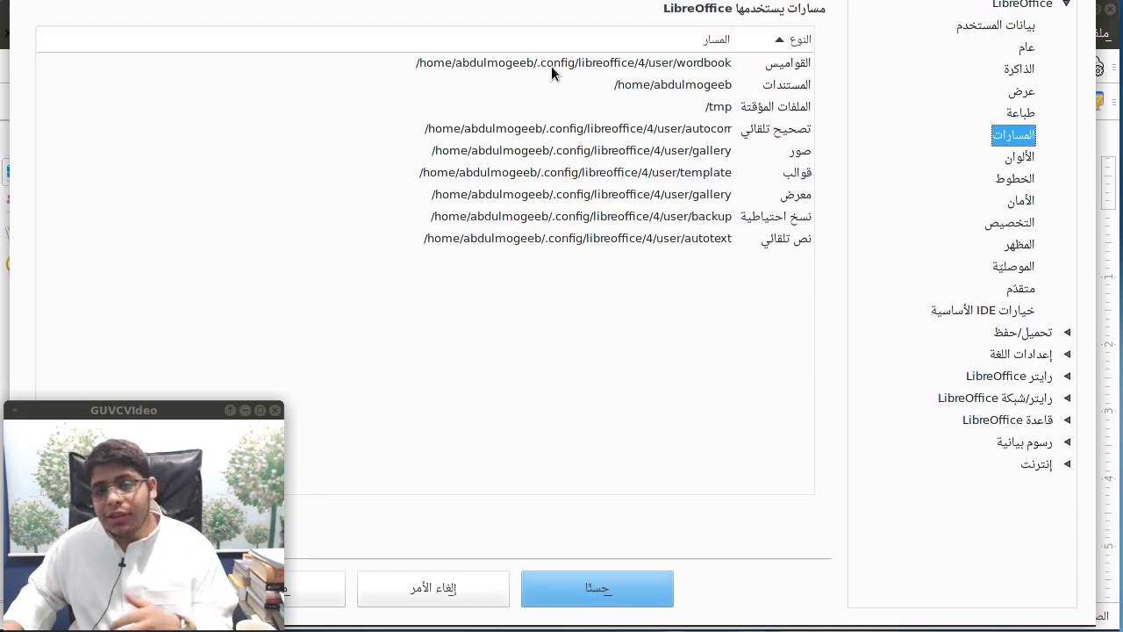
left_click(624, 202)
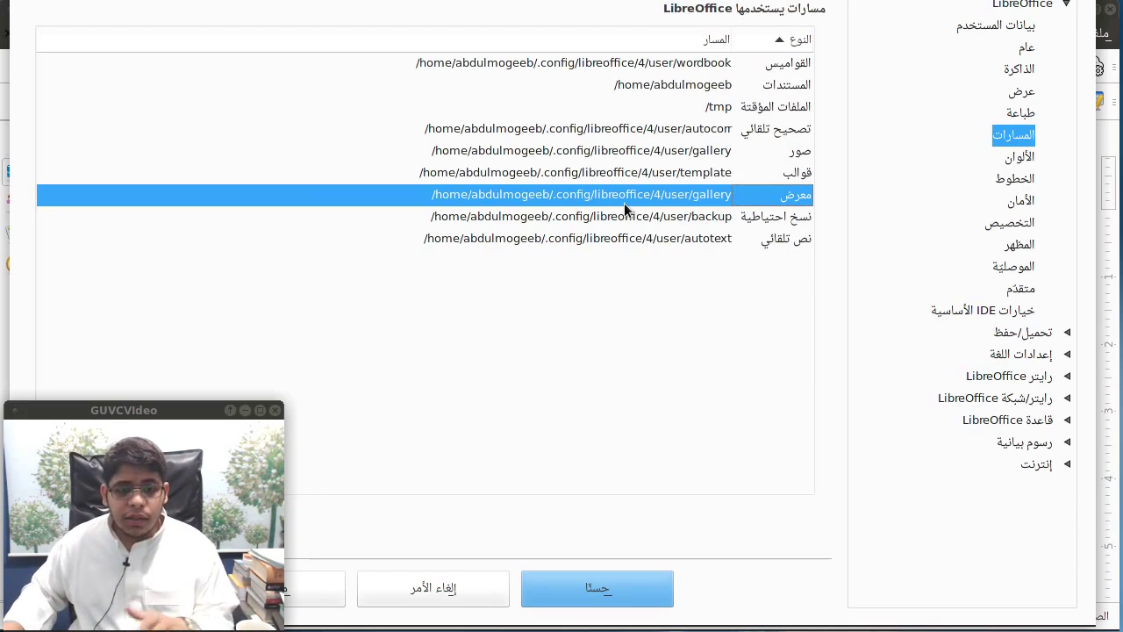
left_click(1022, 157)
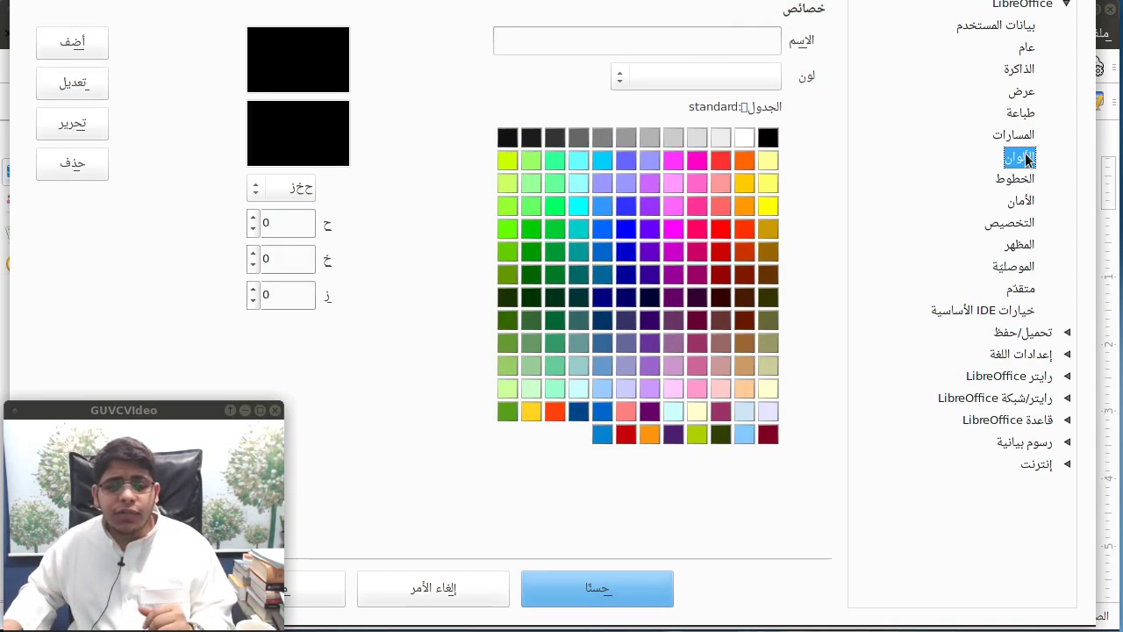
left_click(525, 594)
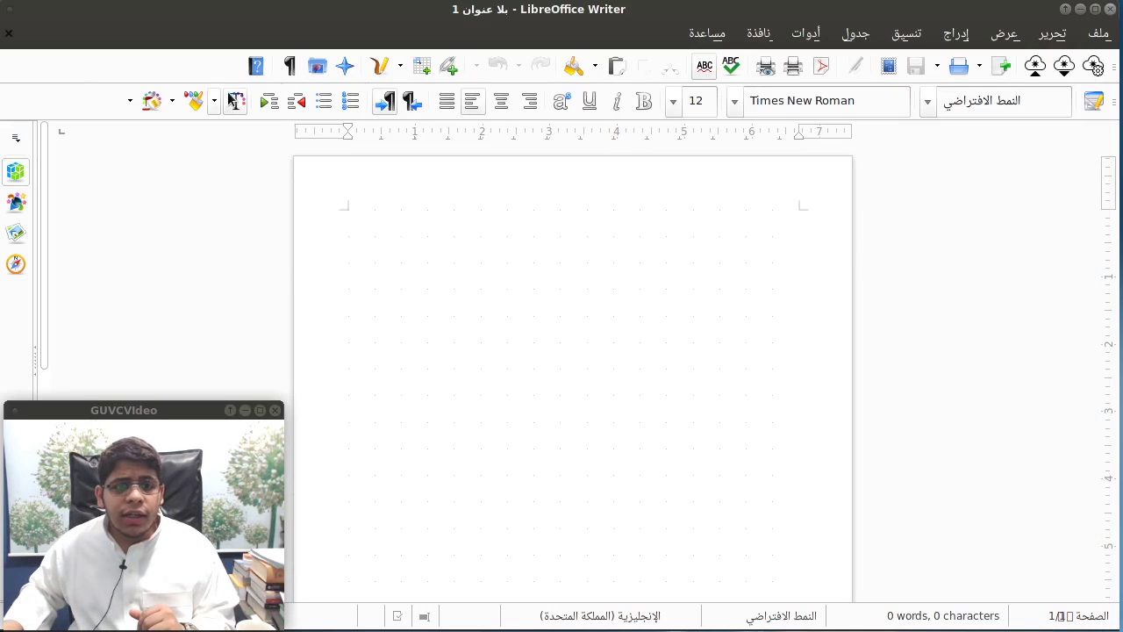
Step: Apply the yellow background to the empty first paragraph, and open and dismiss the background colour palette
left_click(152, 103)
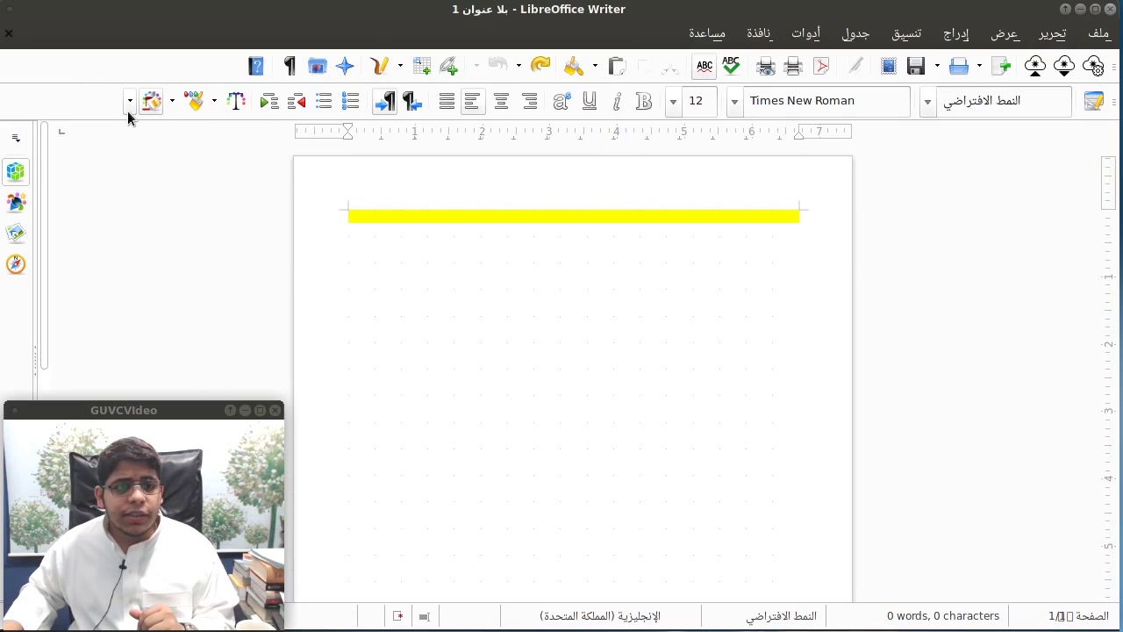
left_click(129, 113)
left_click_drag(128, 101, 704, 168)
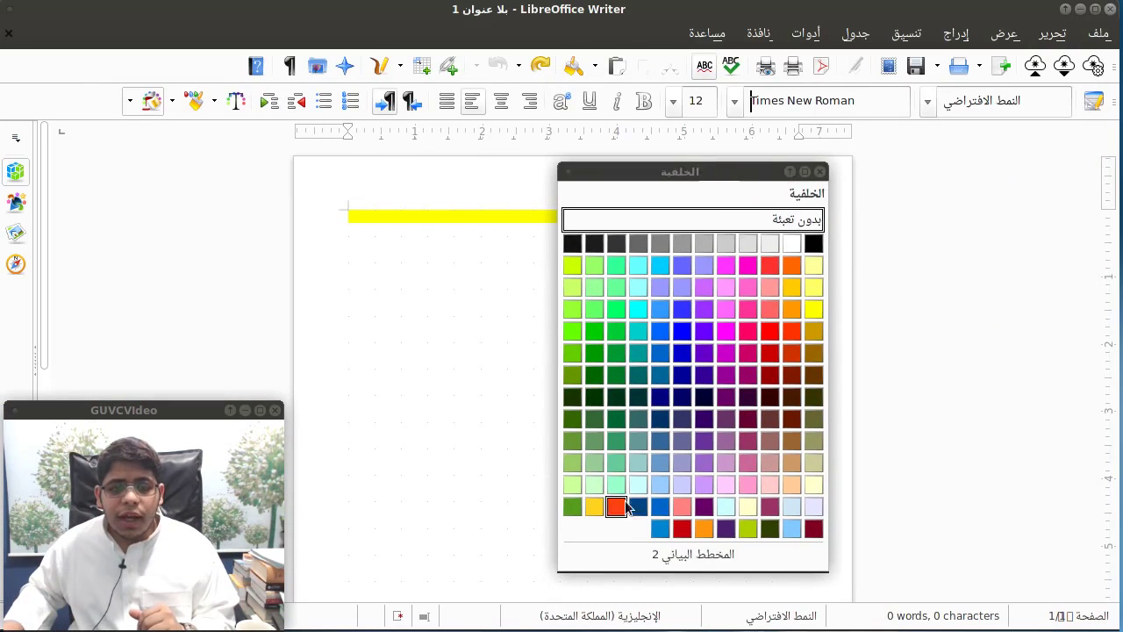
left_click(819, 171)
Step: Reopen the program options at the Colors page and enter بردقاني as the colour name
left_click(803, 32)
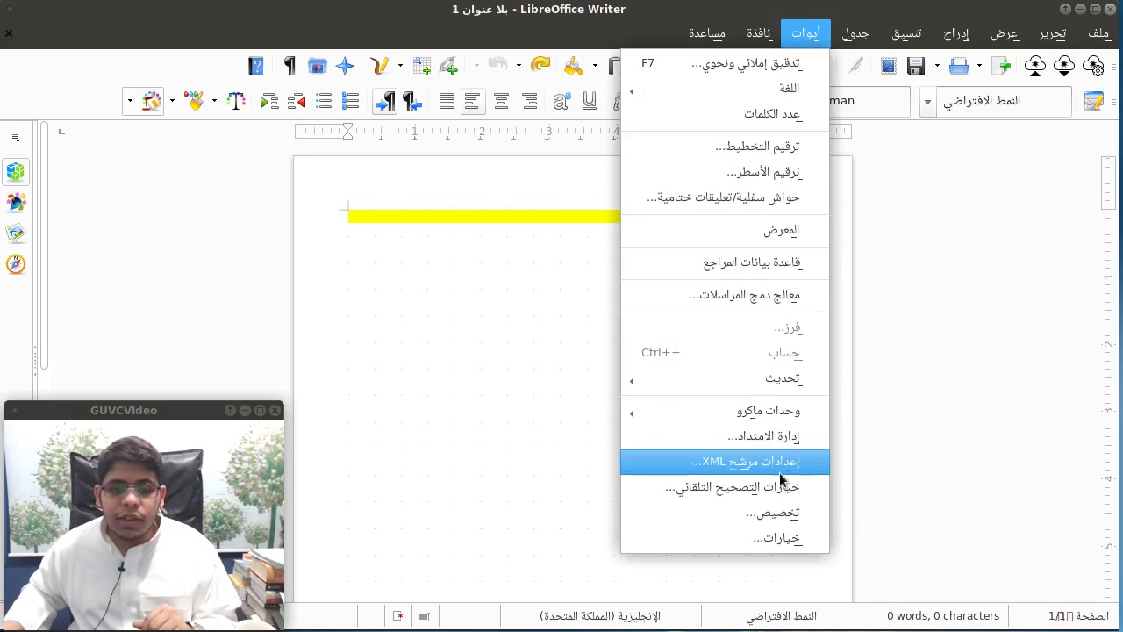
left_click(777, 536)
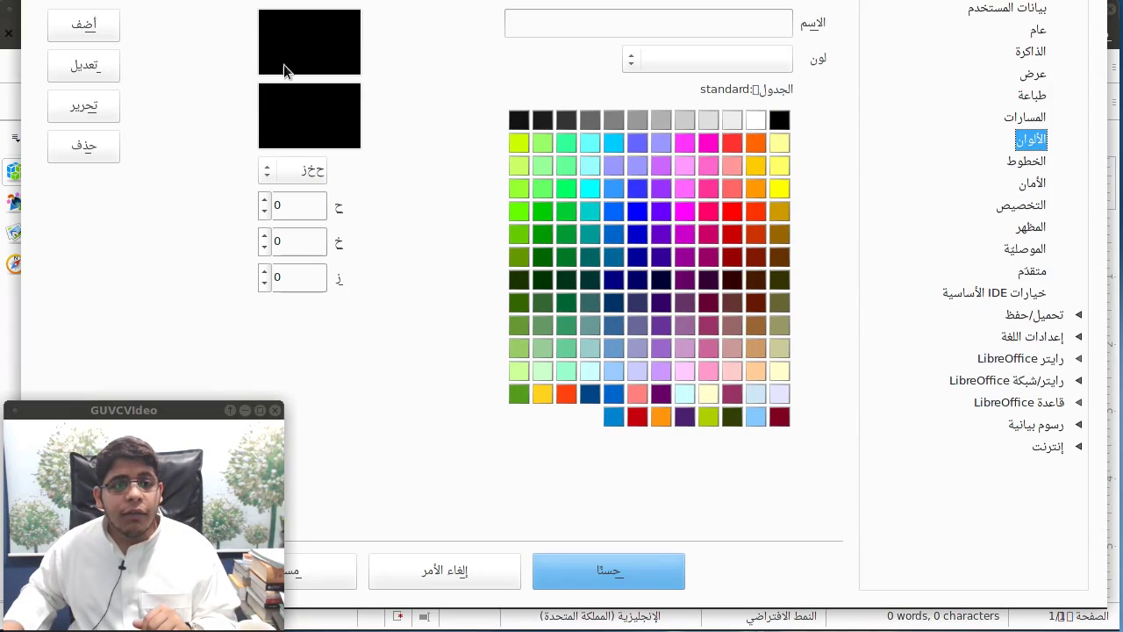
left_click(671, 31)
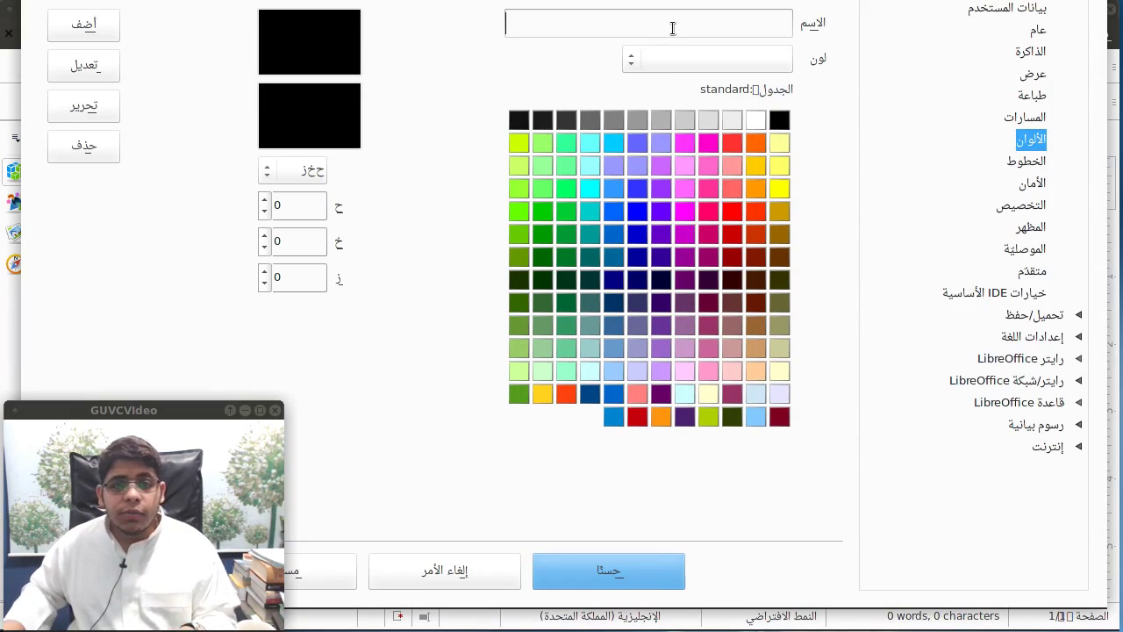
type("ب")
type("رتقالي")
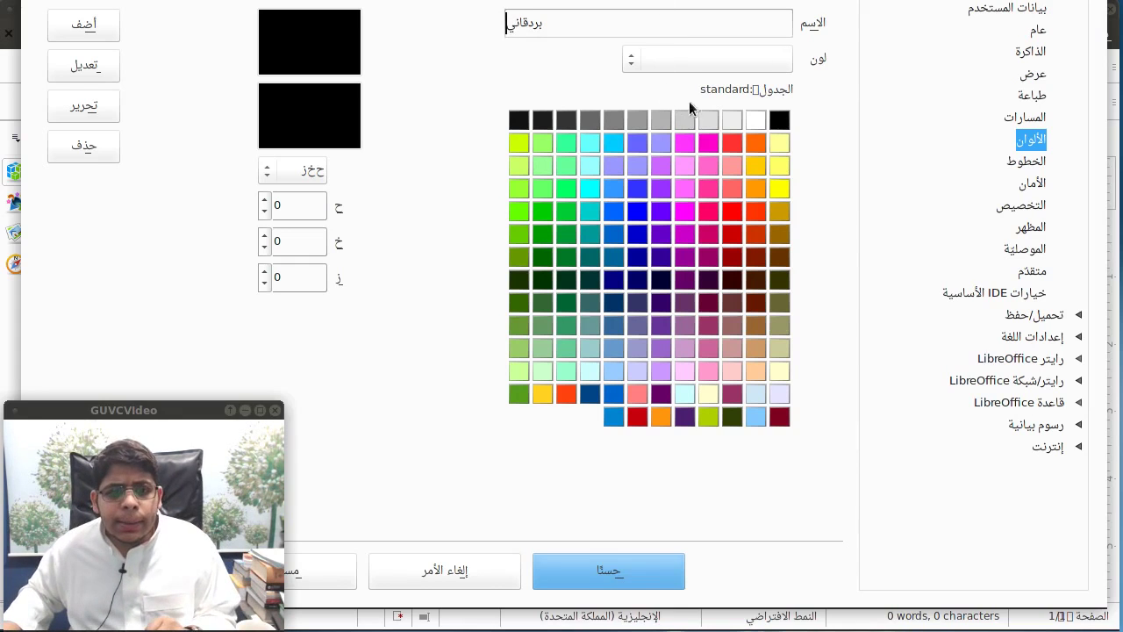
Step: Try mixing a custom colour by raising its red value to 18 and increasing its green value
left_click(723, 52)
left_click(722, 54)
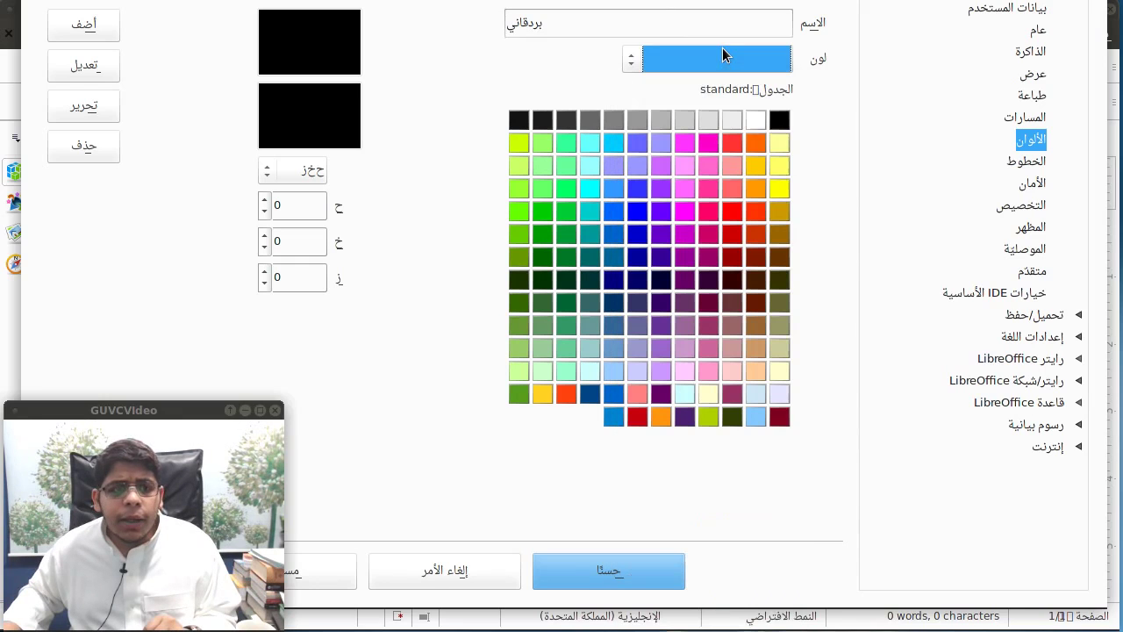
left_click(264, 200)
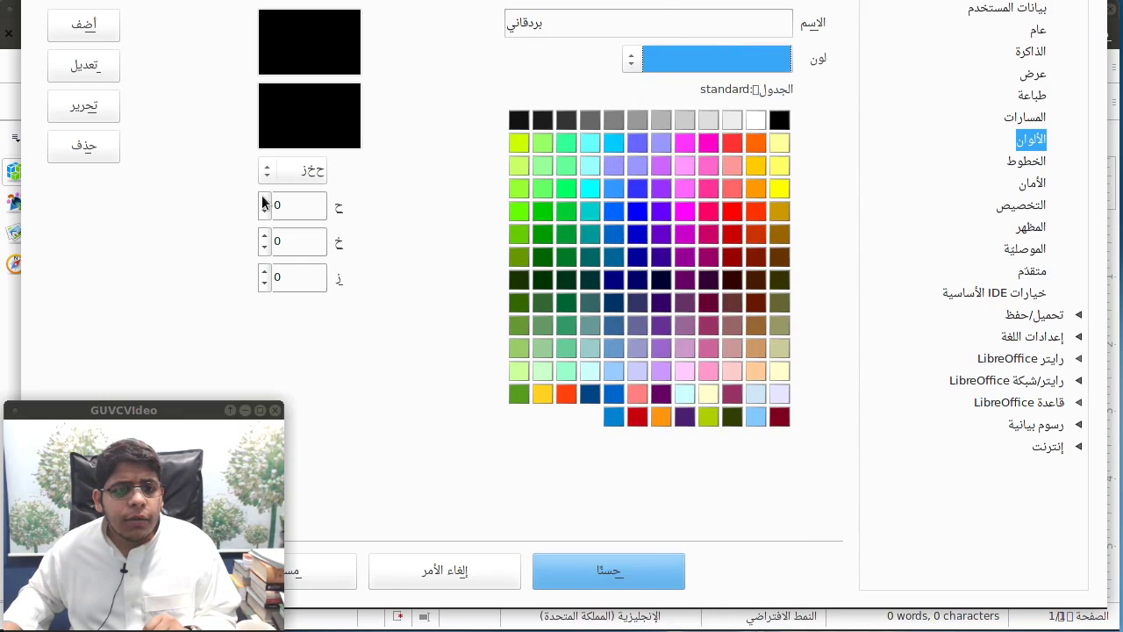
left_click(264, 200)
left_click(264, 200)
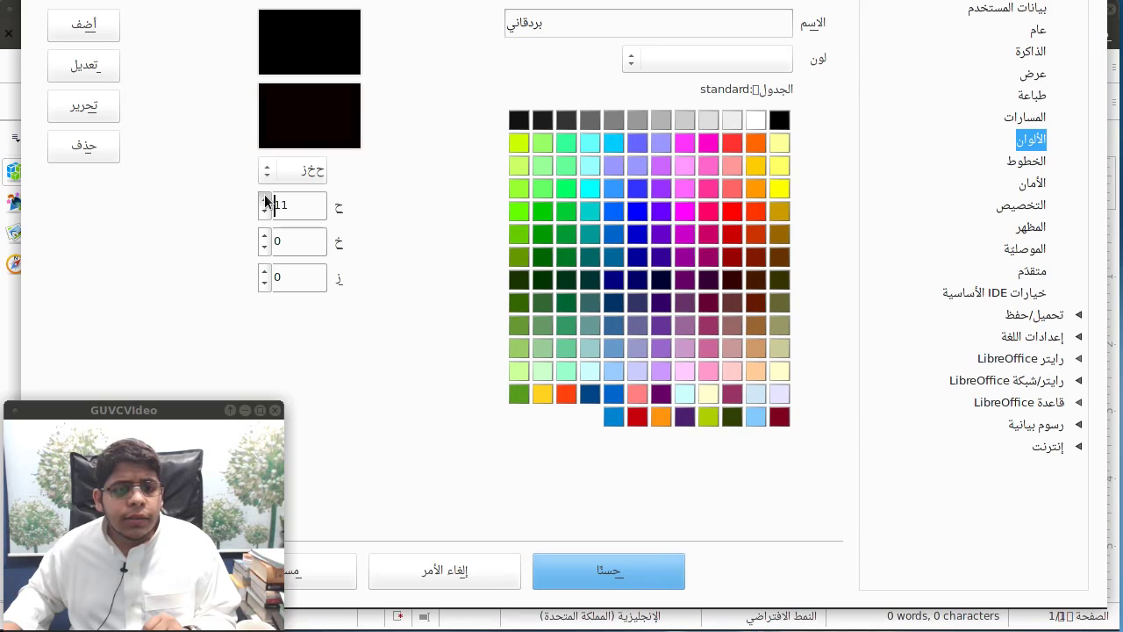
left_click(264, 235)
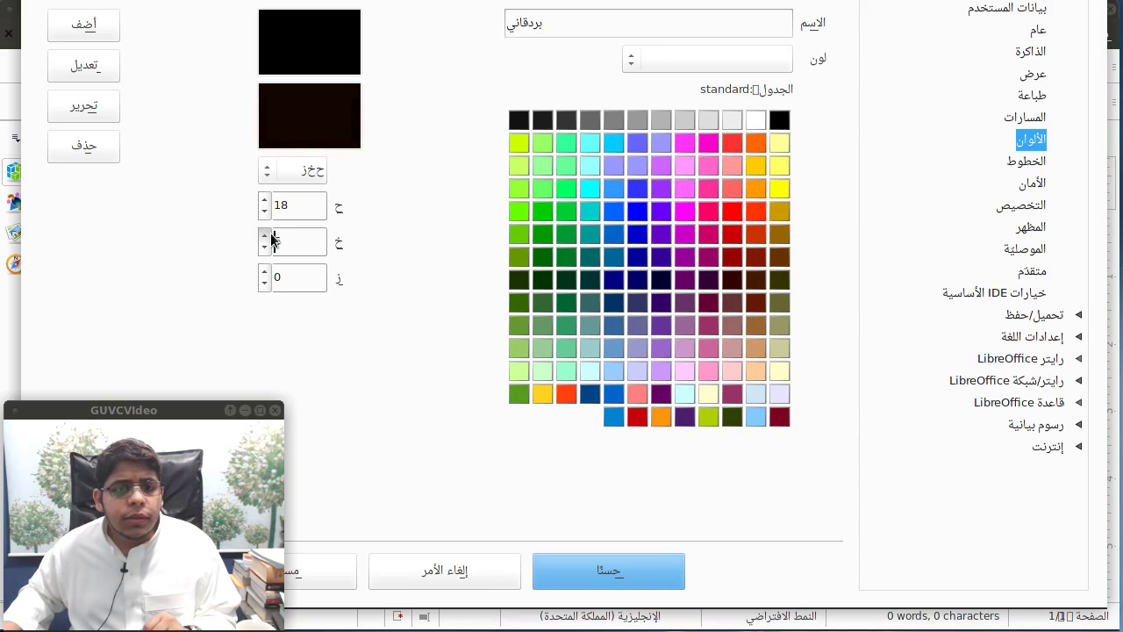
Step: Add a new palette colour based on Sky Blue 3, with ثقص5ف inserted after the original name
left_click(613, 211)
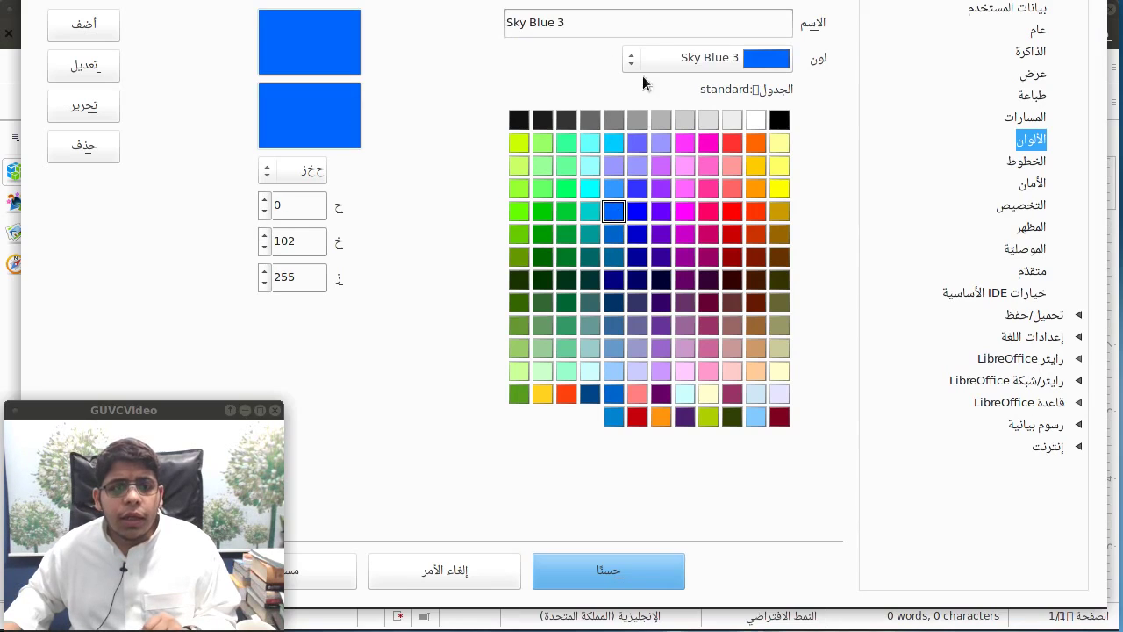
left_click(631, 23)
type("ثقص5ف")
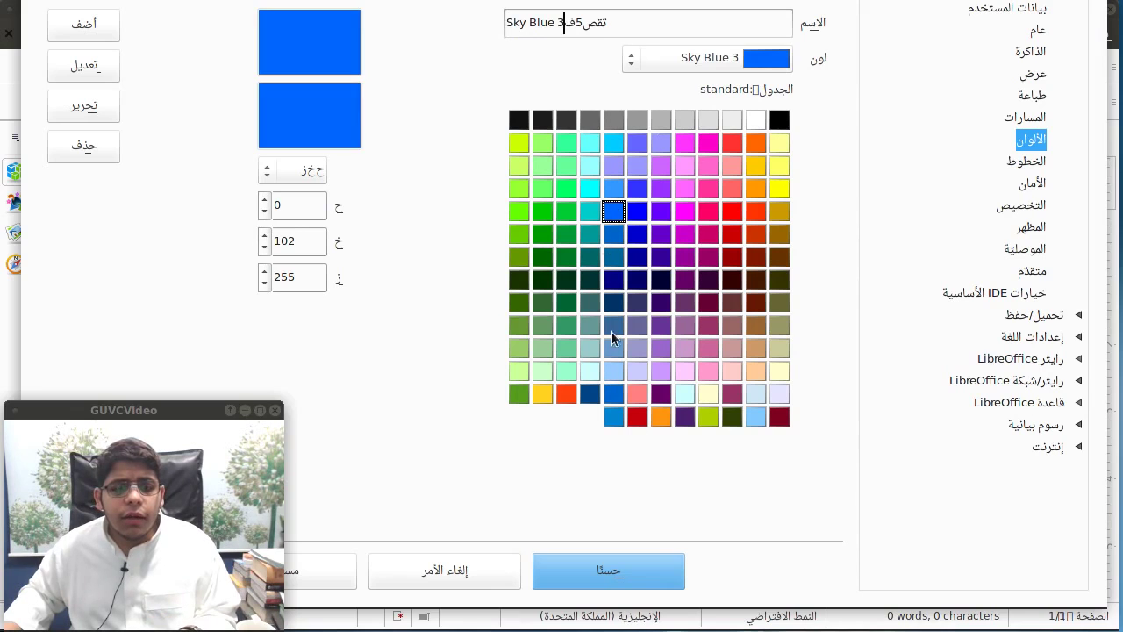
left_click(93, 25)
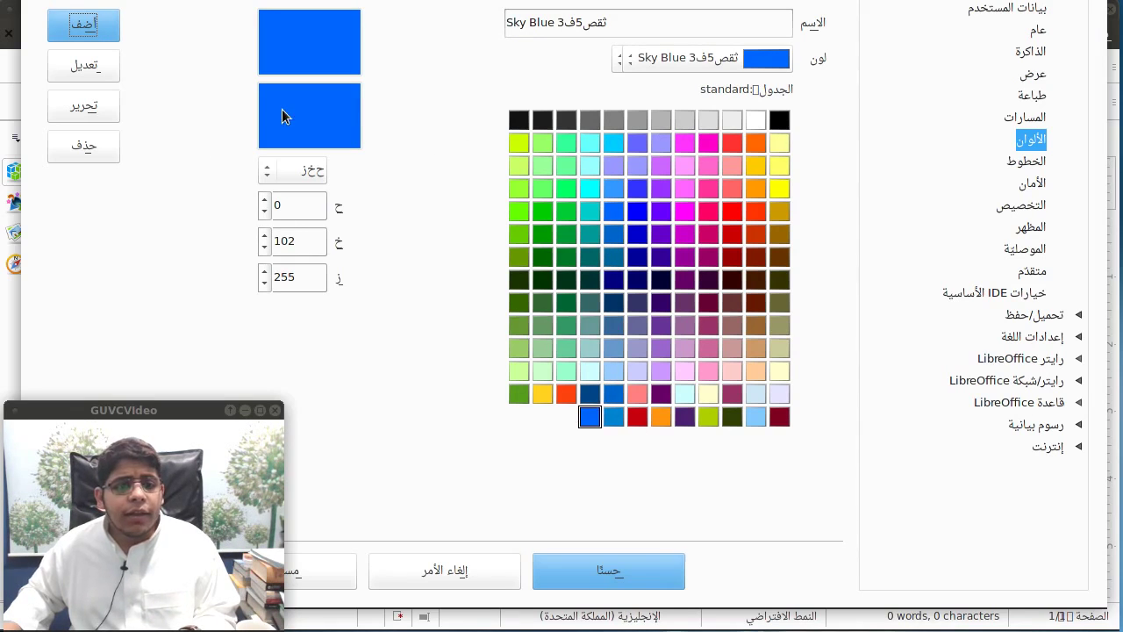
Step: Lower the added colour's green value to 46 and set its blue value to 0
double_click(299, 207)
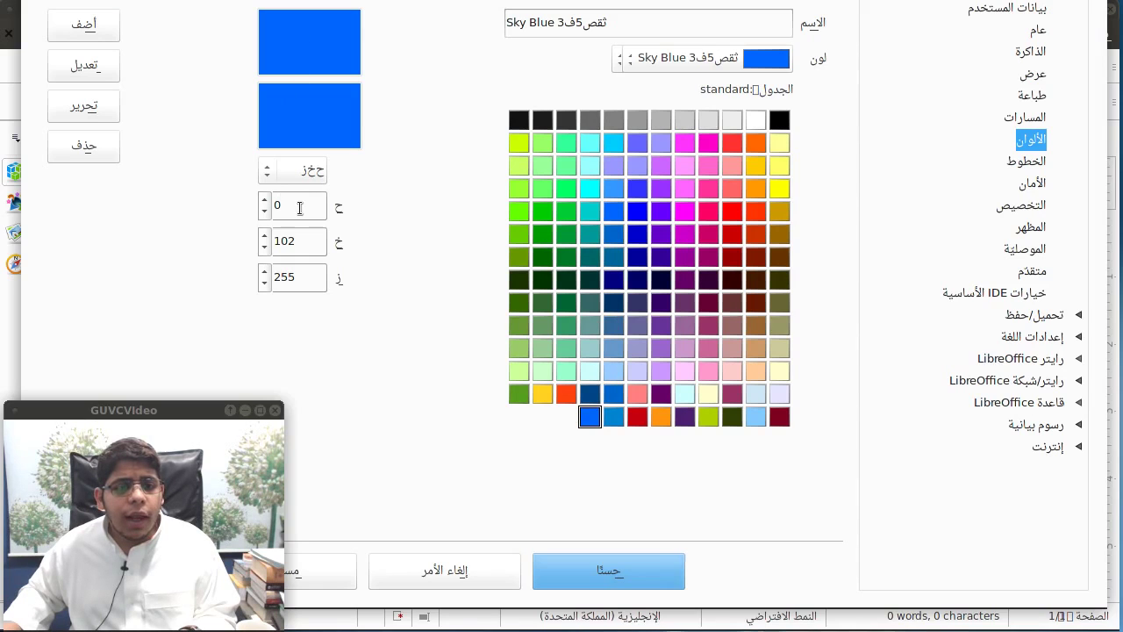
left_click(262, 251)
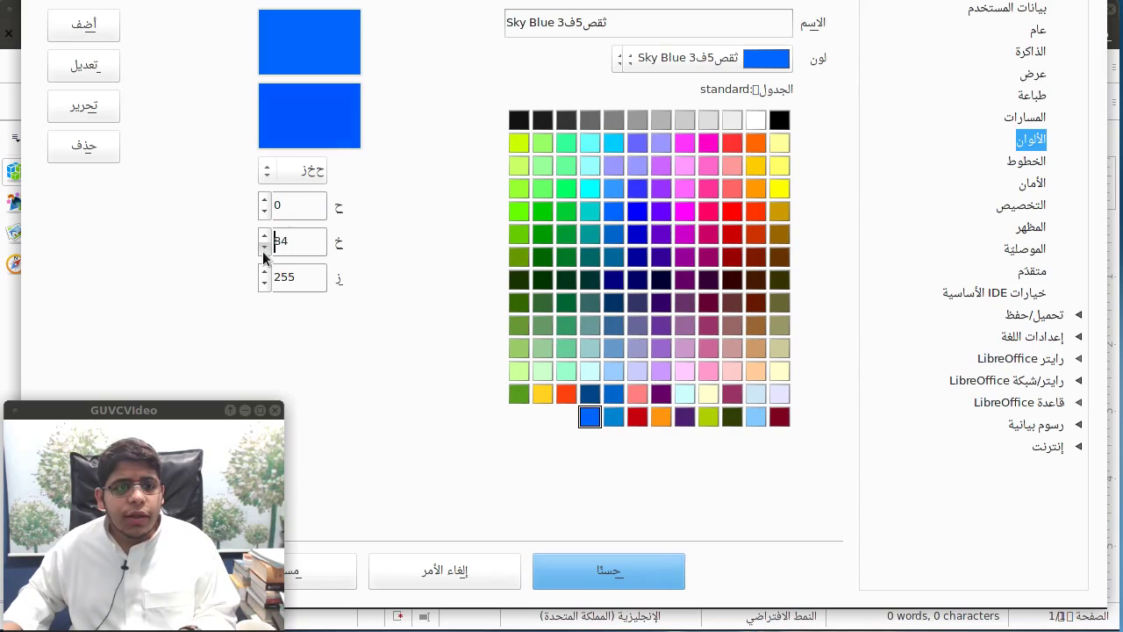
left_click_drag(263, 251, 262, 251)
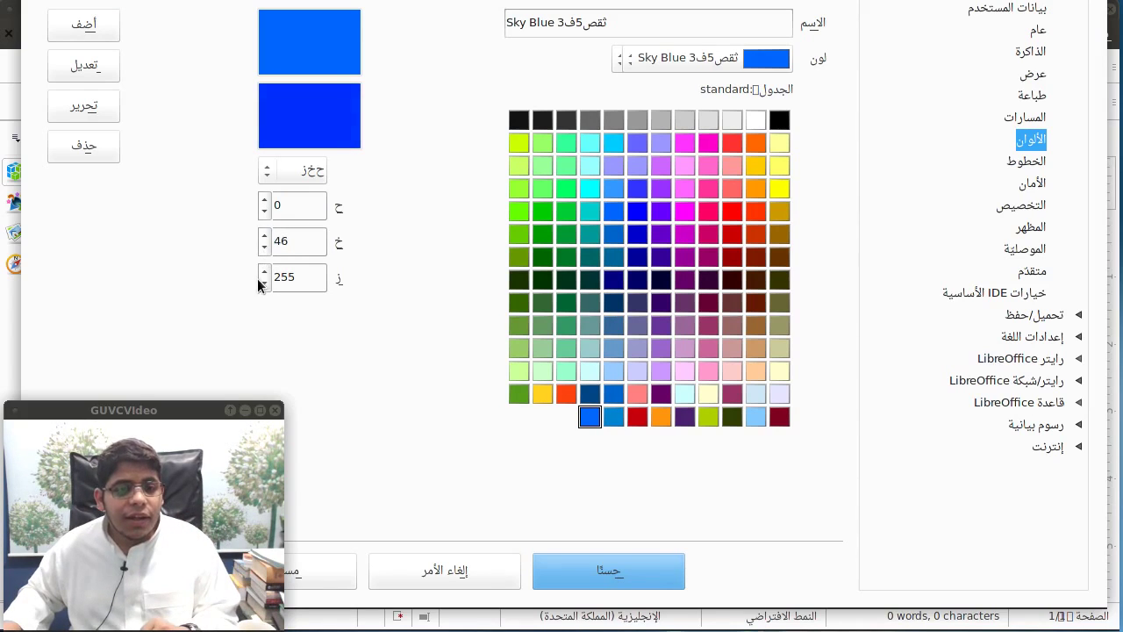
double_click(280, 277)
type("0")
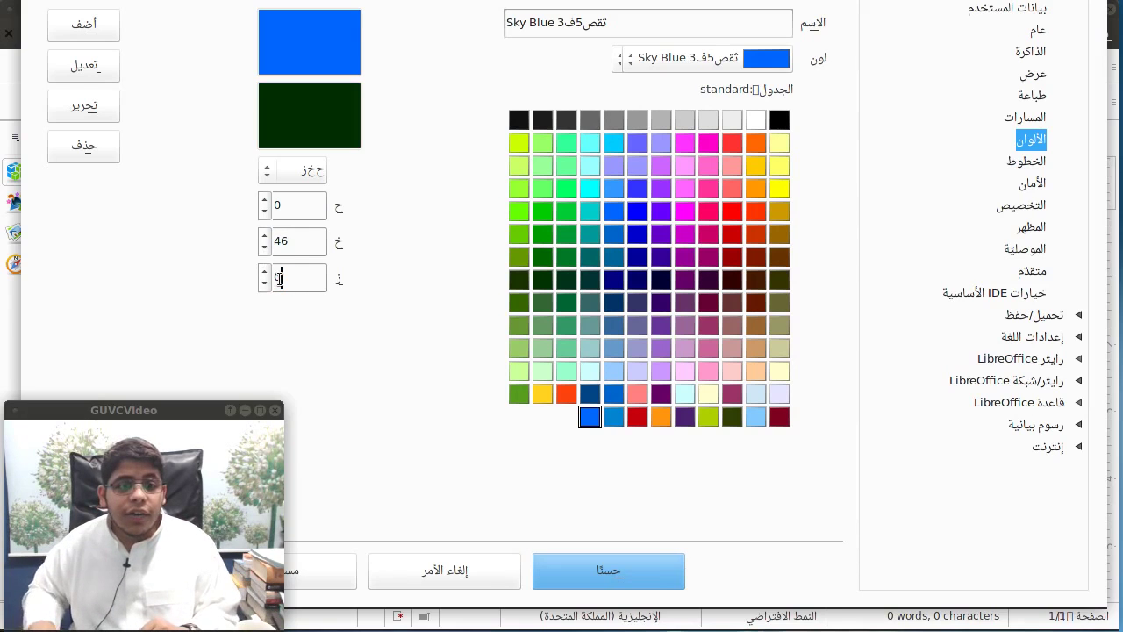
Step: Set the colour's green value to 255 and its red value to 200
left_click(296, 237)
type("0")
left_click(296, 202)
left_click_drag(297, 201, 262, 211)
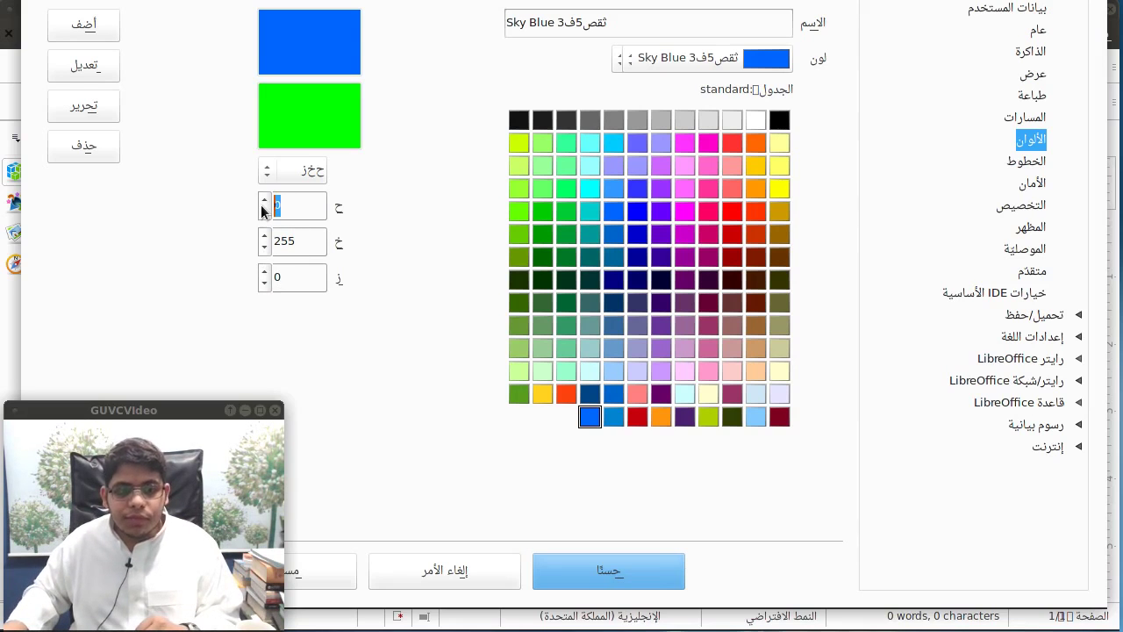
type("200")
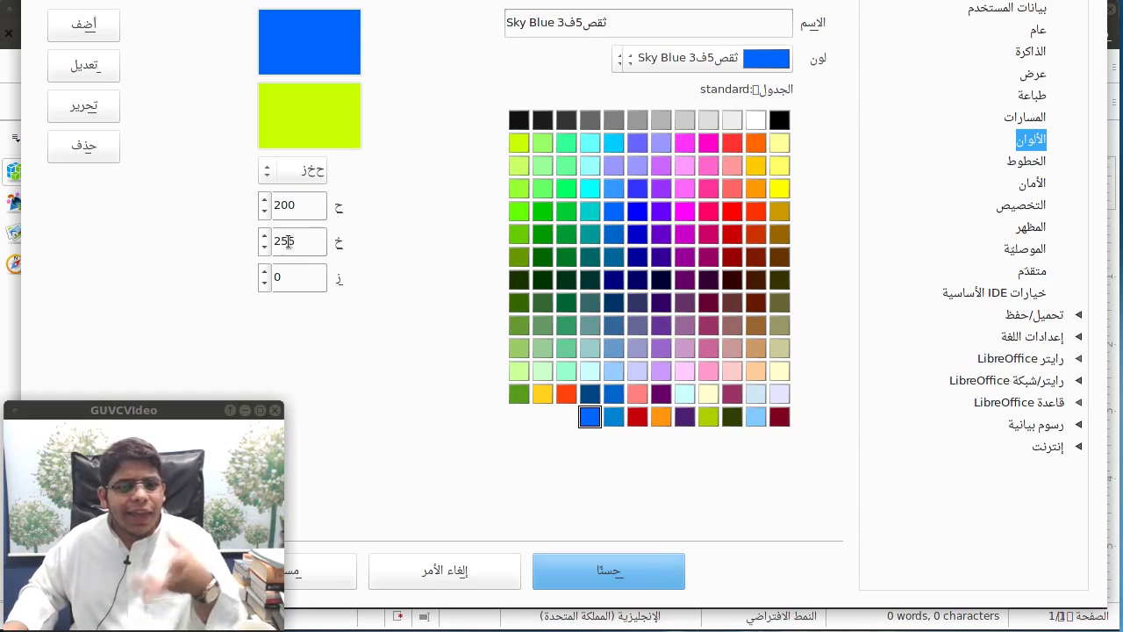
Step: Enable the replacement table in the Fonts settings and enter Arial as the font to replace
left_click(1033, 171)
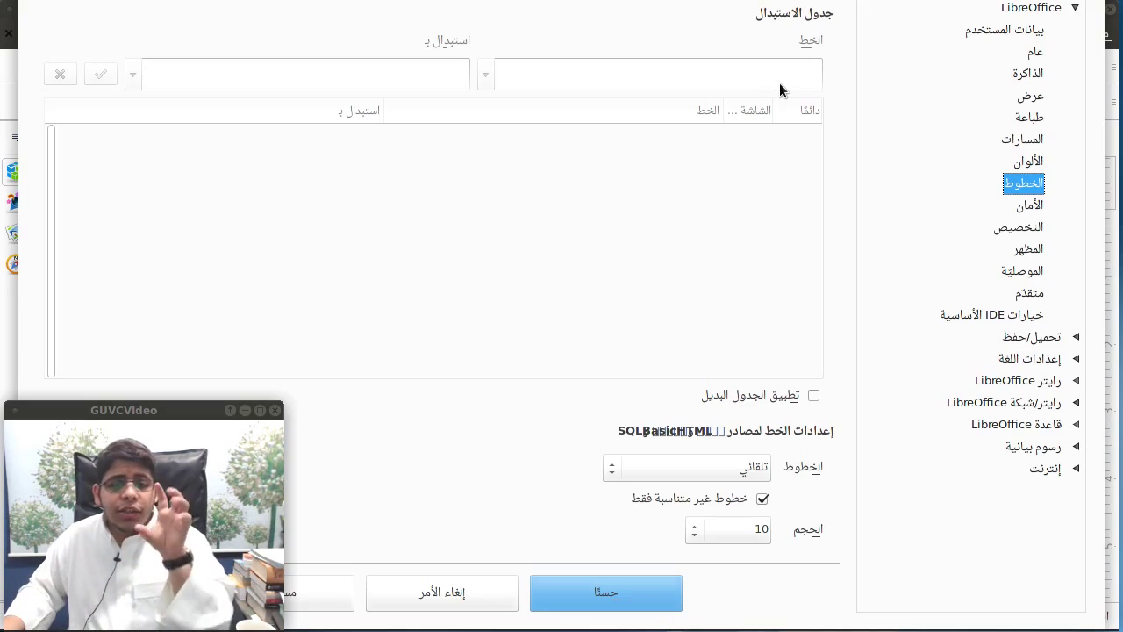
left_click(812, 396)
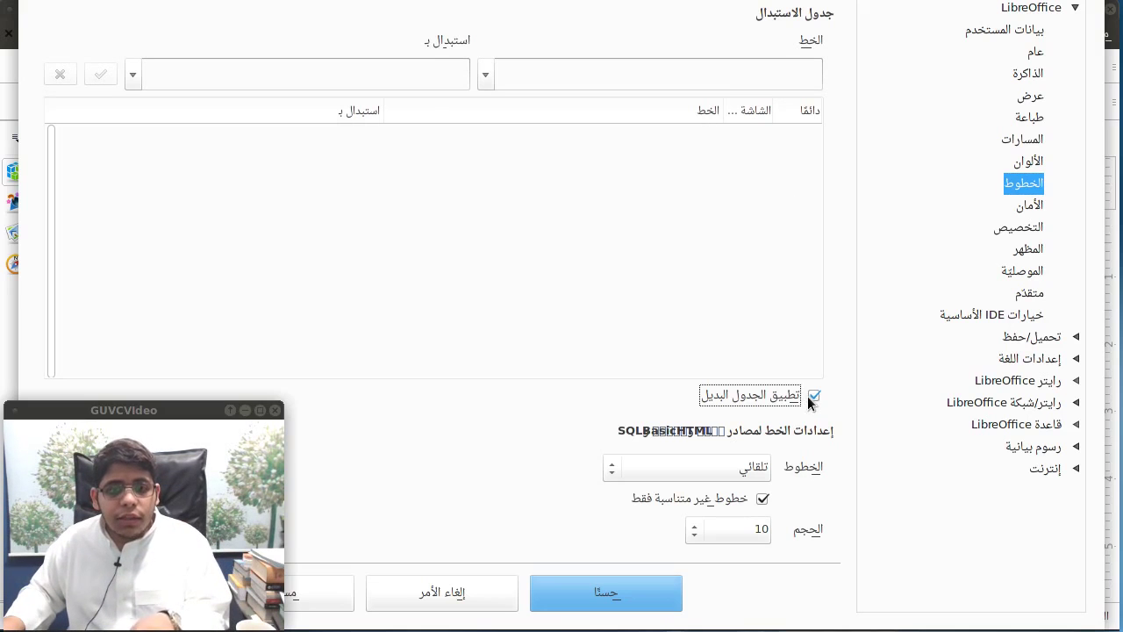
left_click(760, 70)
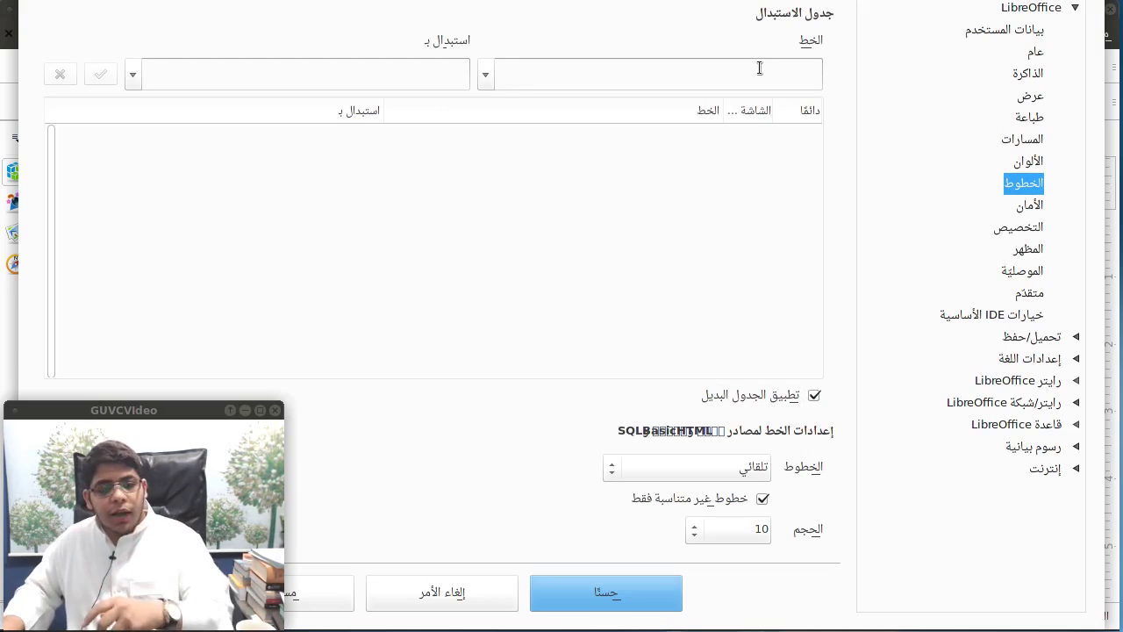
type("ش")
key("BackSpace")
type("Arial")
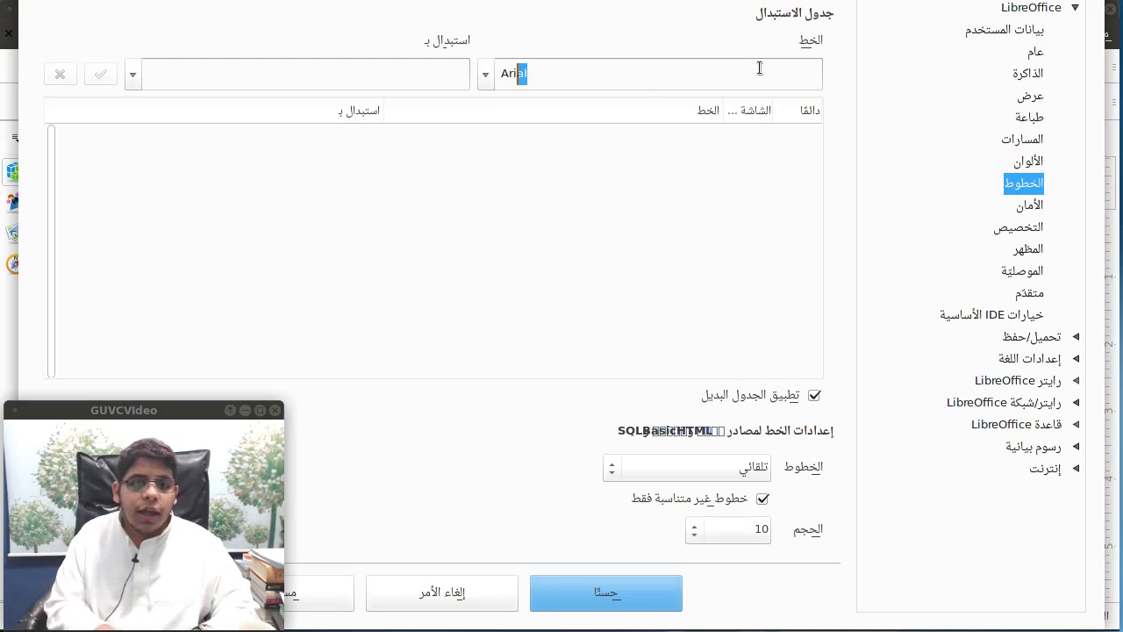
Step: Enter Sana as the replacement for Arial and turn the replacement table off again
left_click(455, 77)
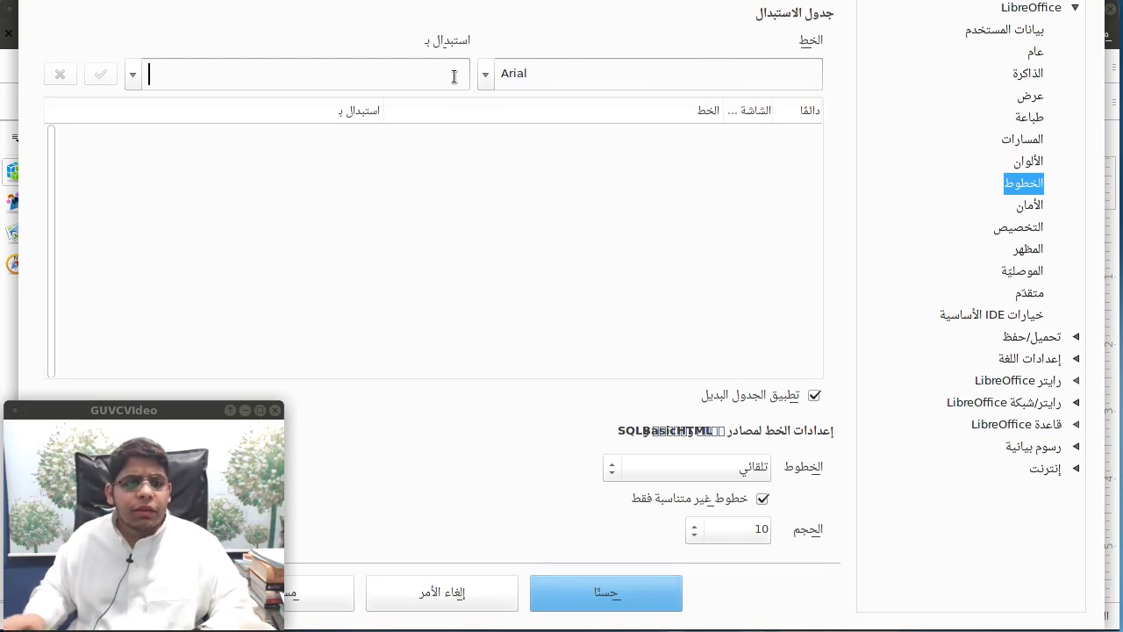
type("Sana")
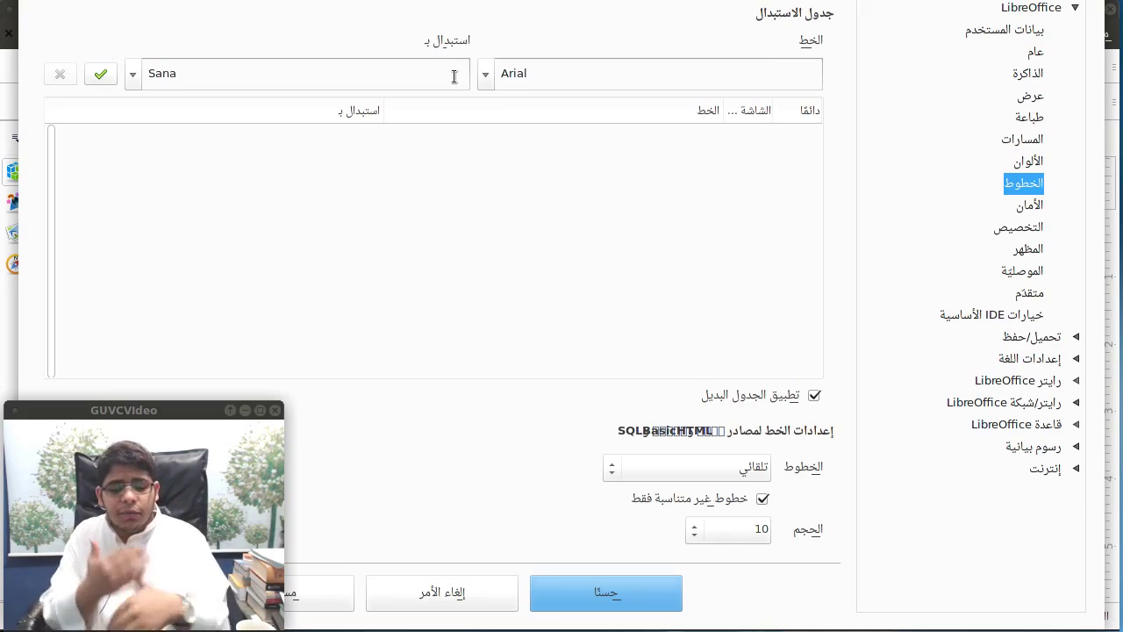
left_click(815, 395)
Step: In the Security settings' options and warnings, try personal-information removal and the password recommendation on saving, then discard the changes
left_click(1025, 207)
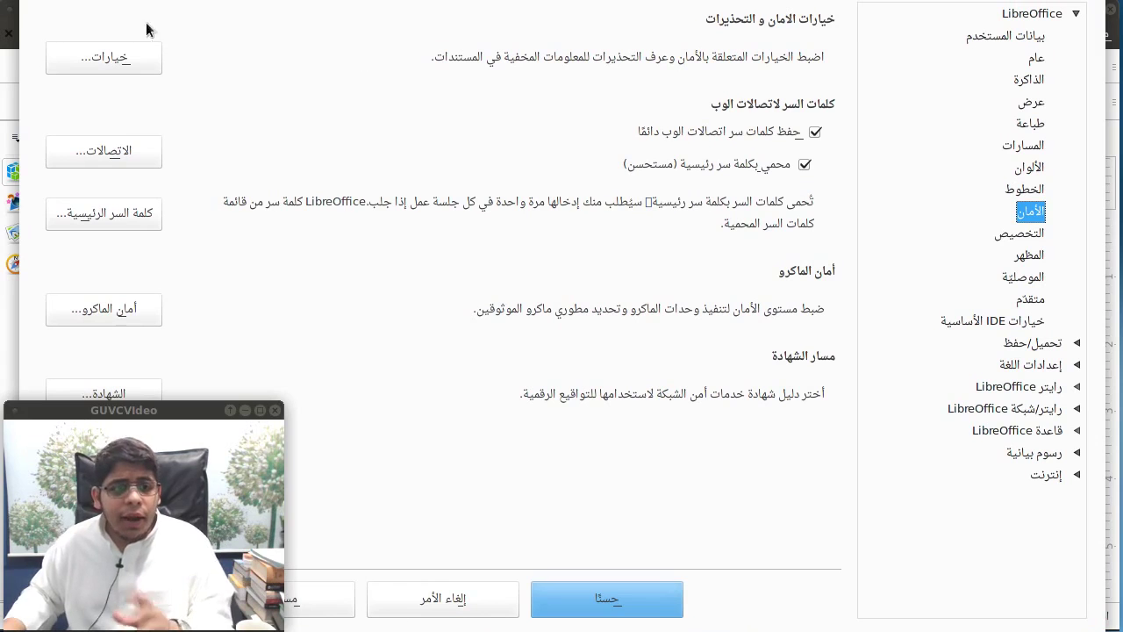
left_click(132, 60)
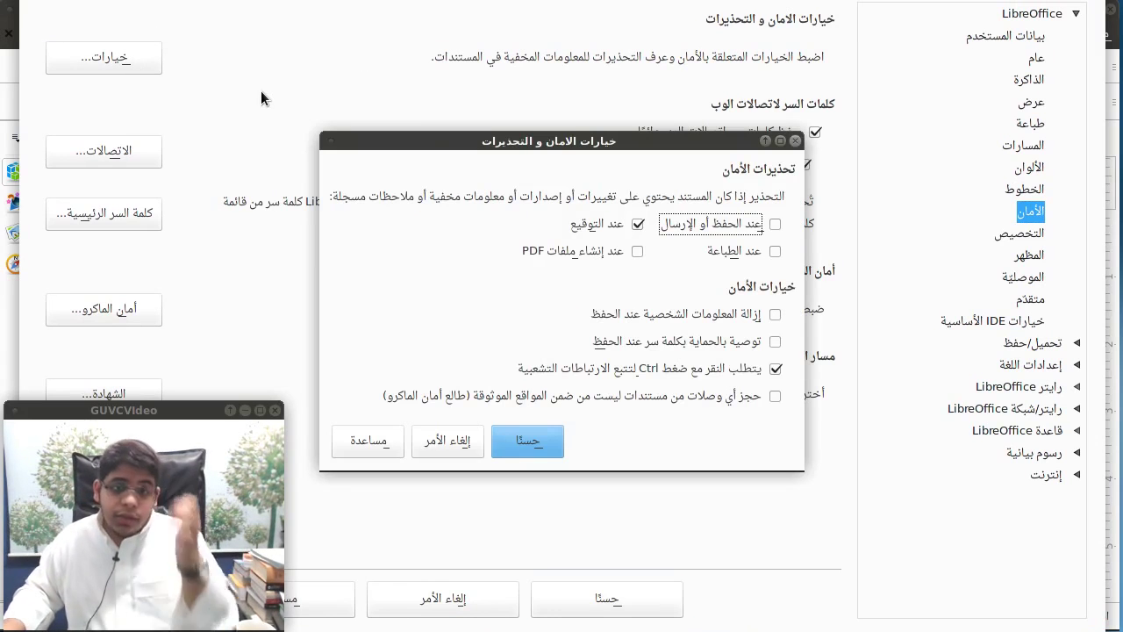
left_click(761, 313)
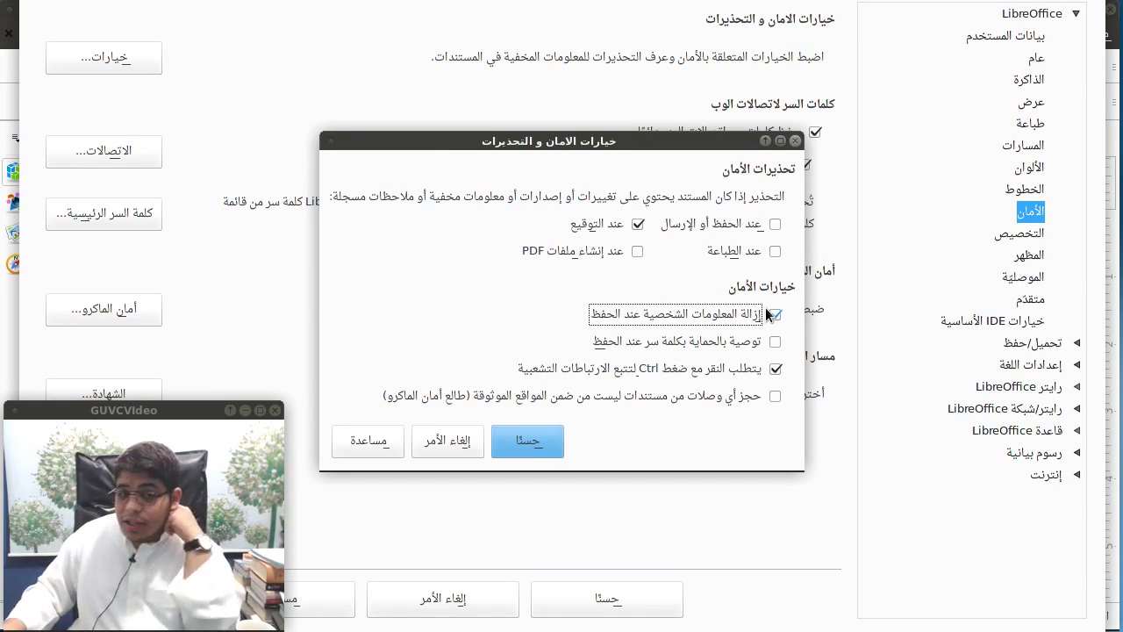
left_click(774, 313)
left_click(774, 342)
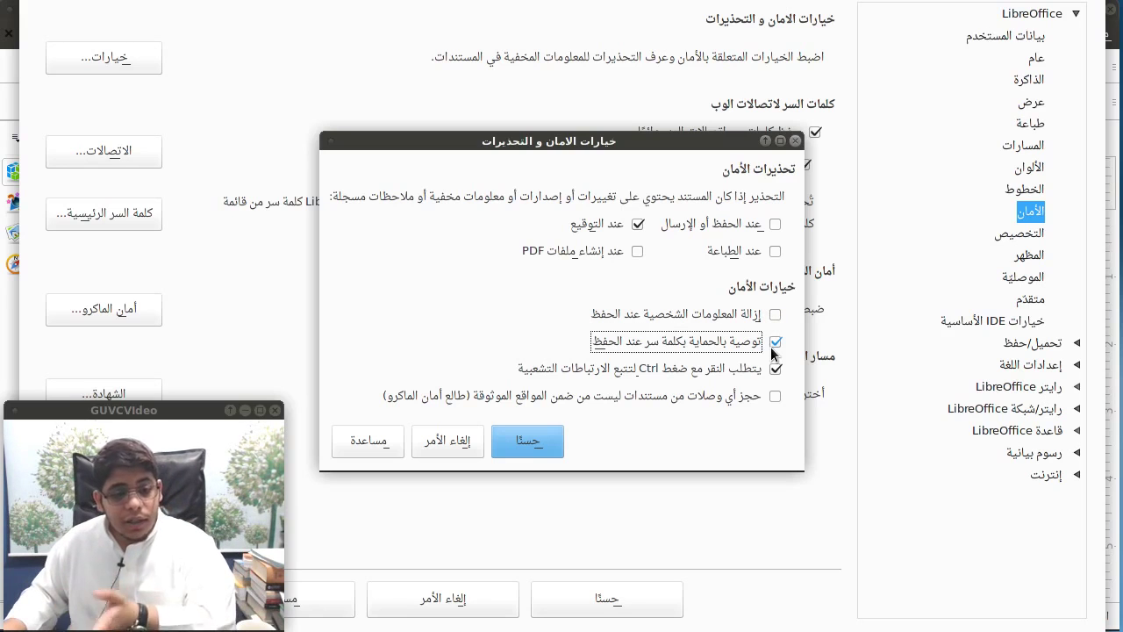
left_click(774, 343)
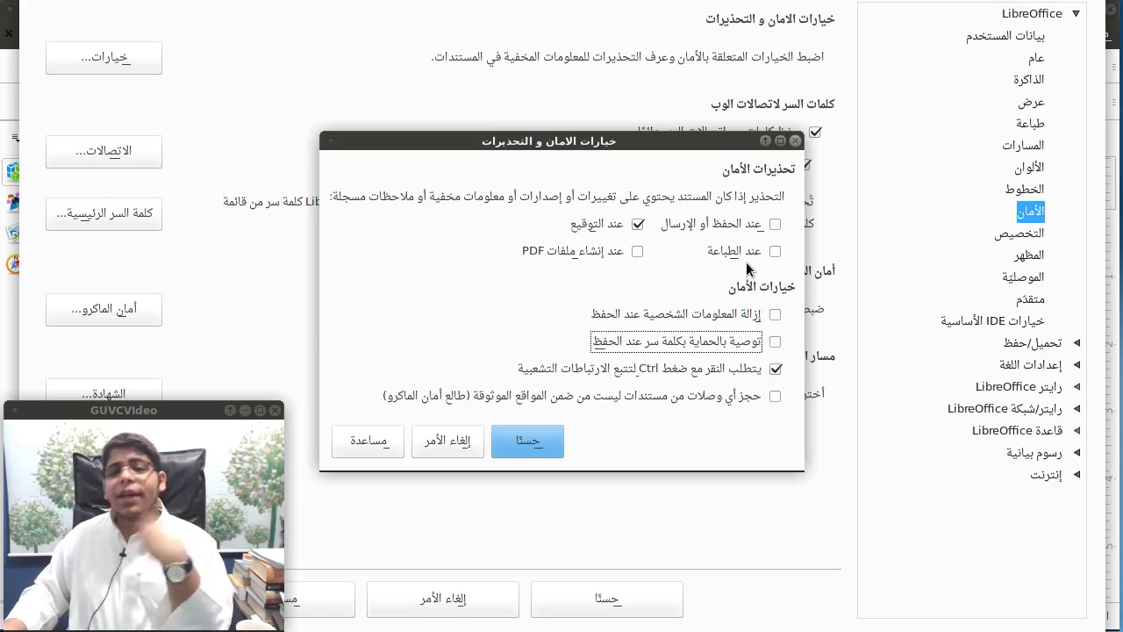
left_click(463, 438)
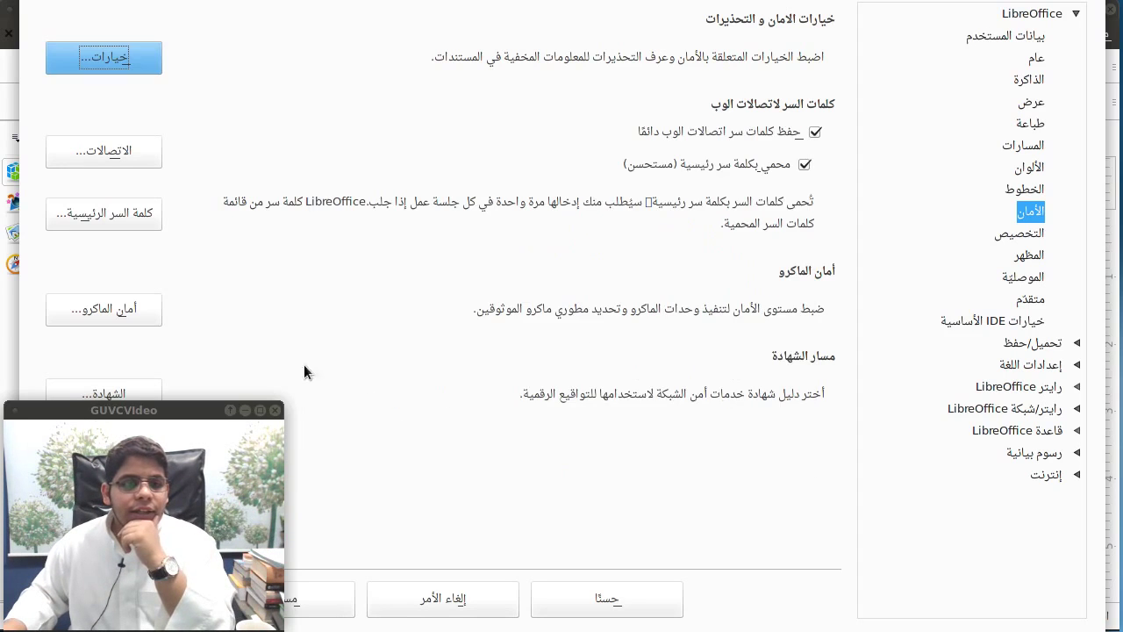
Step: Enter the master password to view the stored web connection information, and close it
left_click(151, 167)
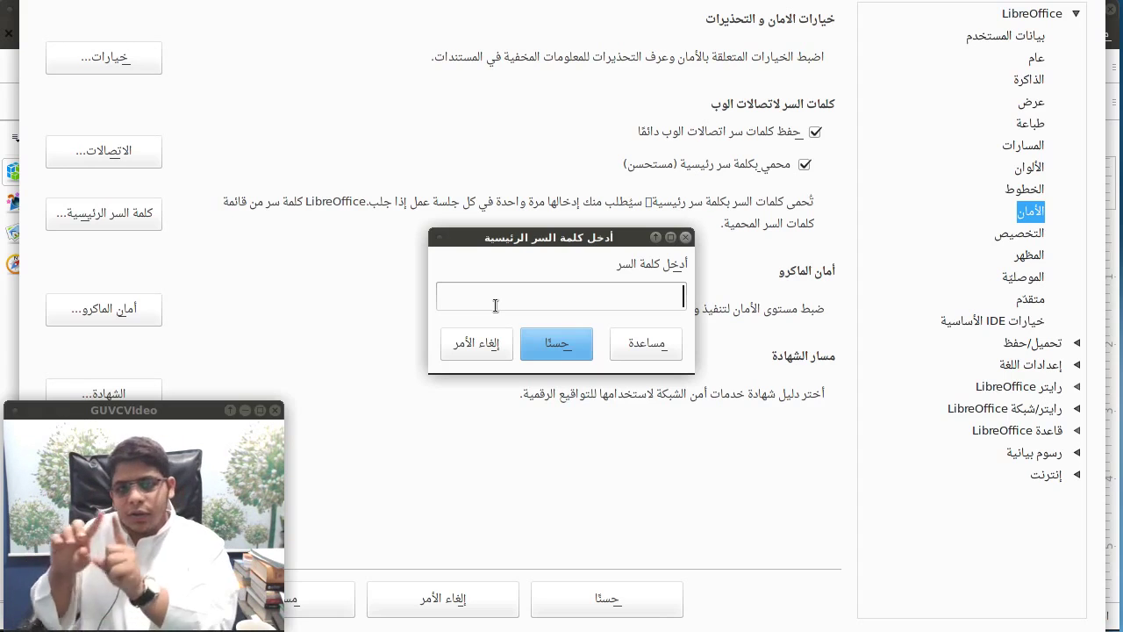
type("**")
key("Return")
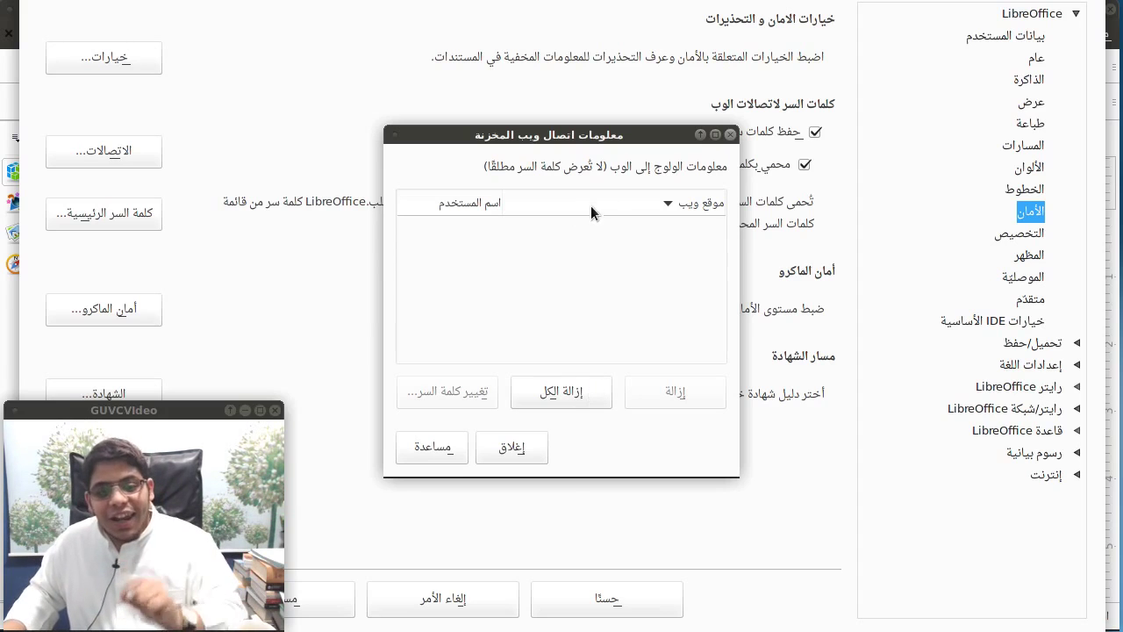
left_click(517, 438)
Step: Enter the current master password to view the form for setting a new one, and cancel it
left_click(131, 219)
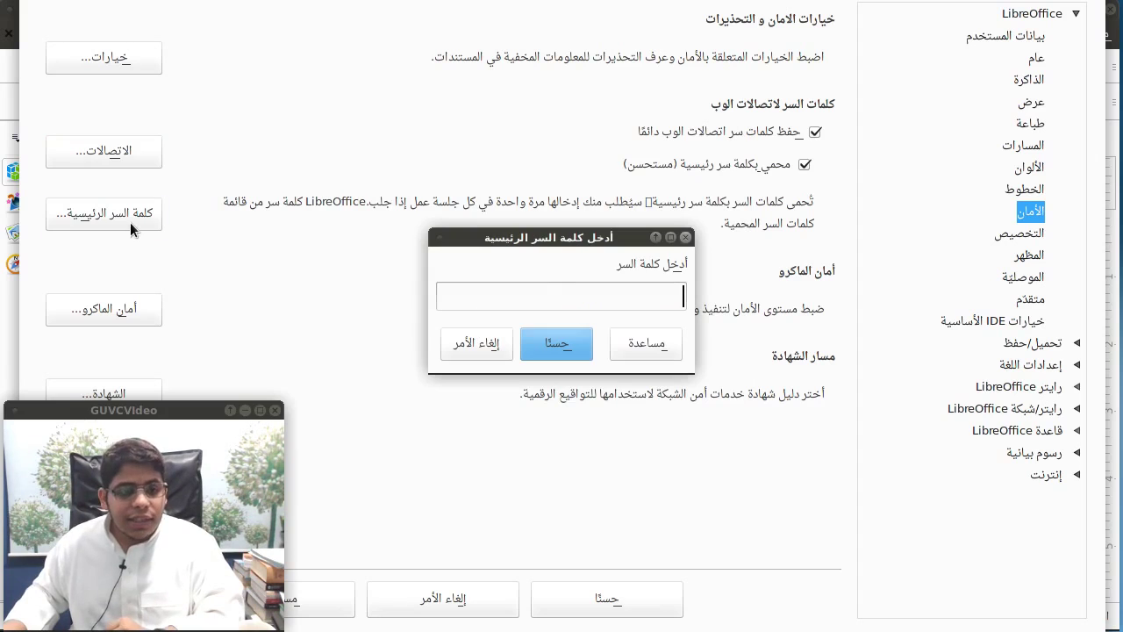
type("***")
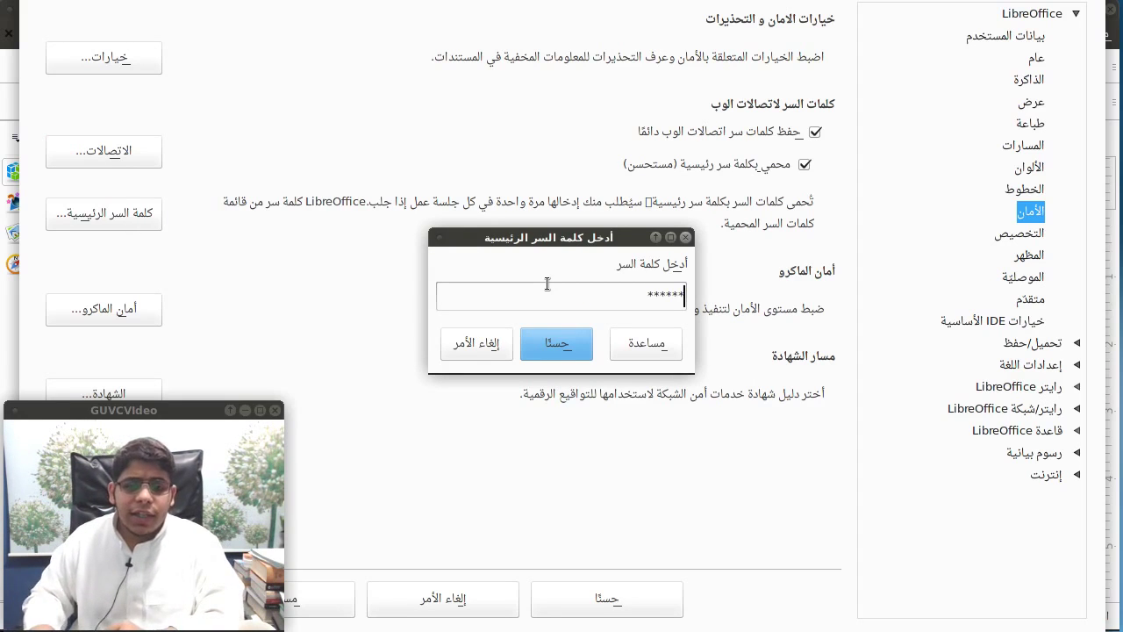
key("Return")
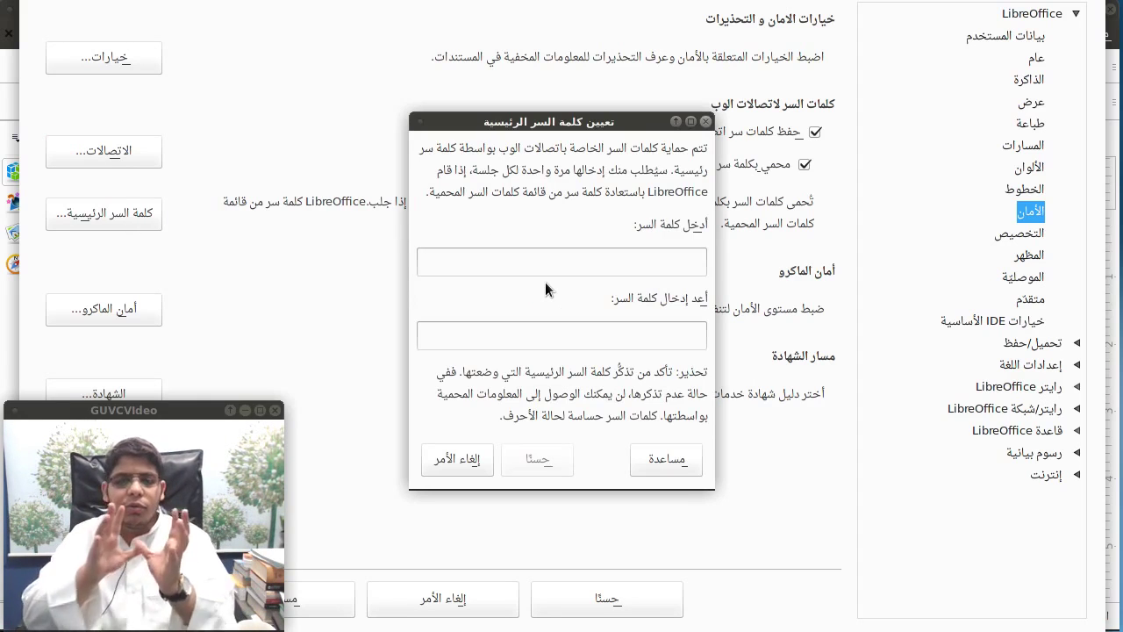
left_click(457, 459)
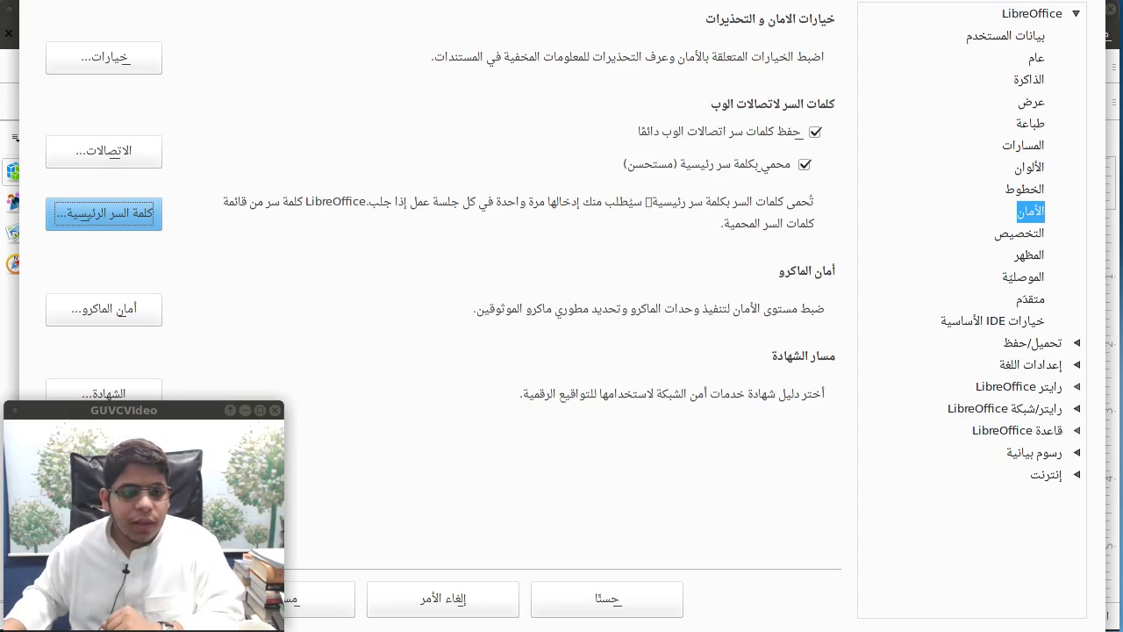
Step: Examine the macro security levels and bring up their online help page in Firefox, then return to LibreOffice
left_click(96, 312)
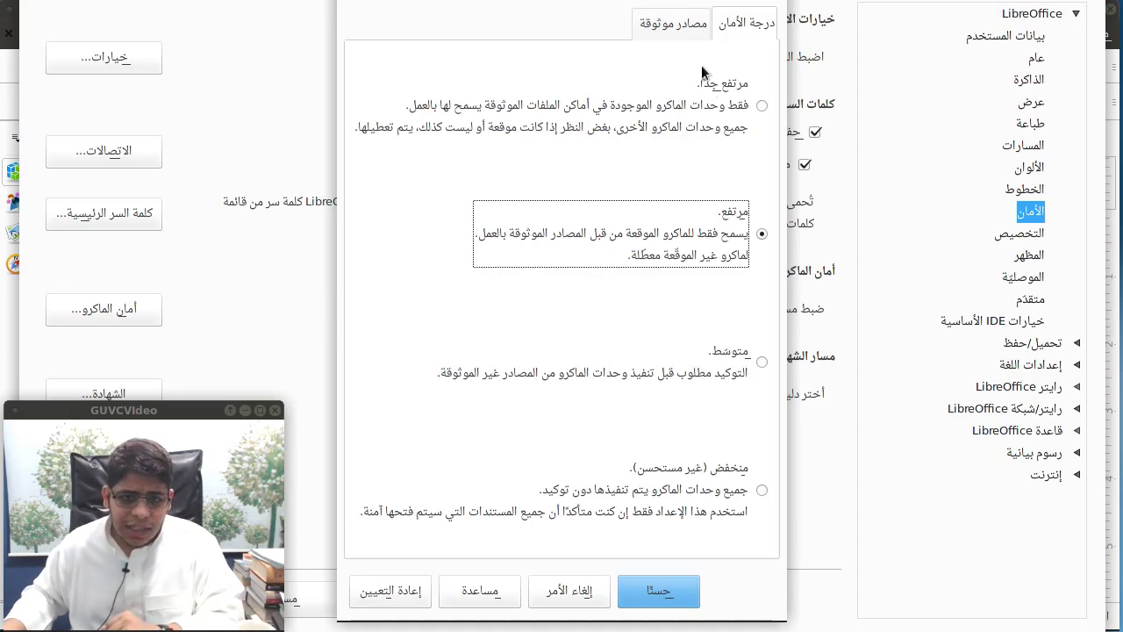
left_click(709, 23)
left_click(718, 26)
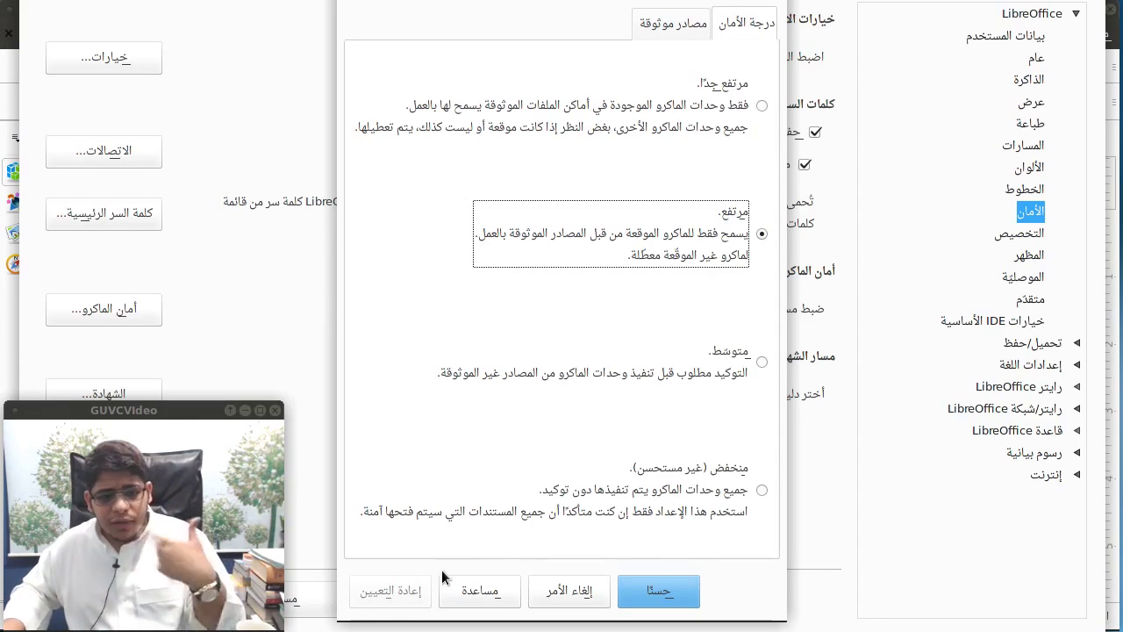
left_click(476, 592)
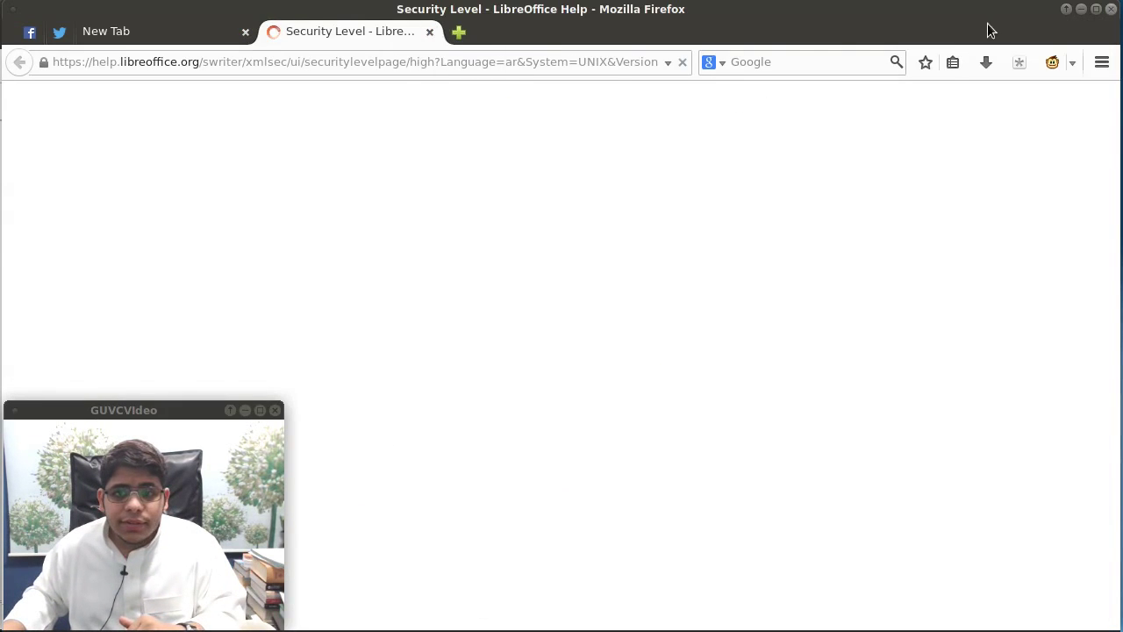
left_click(1082, 11)
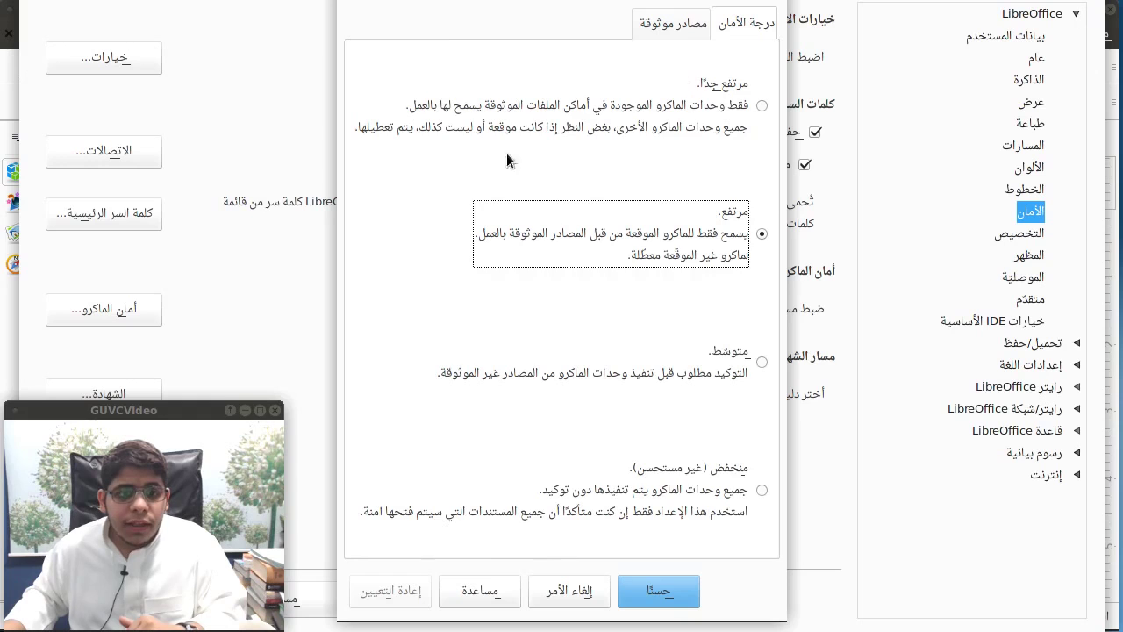
Step: Review the trusted macro sources and the certificate path settings, cancelling both dialogs
left_click(689, 20)
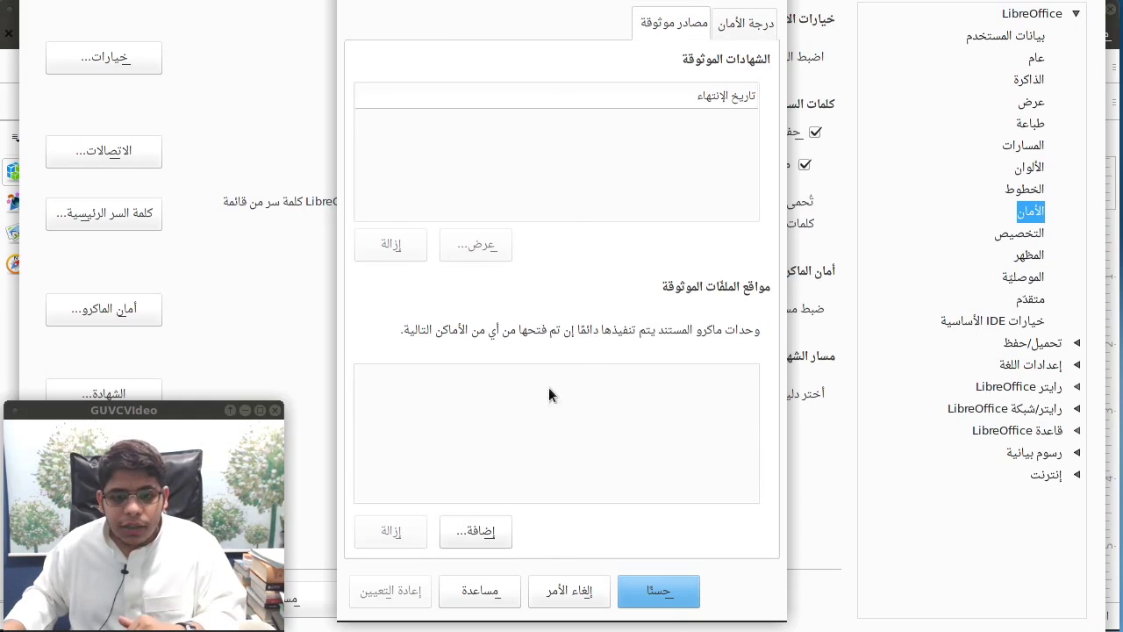
left_click(562, 591)
left_click(83, 393)
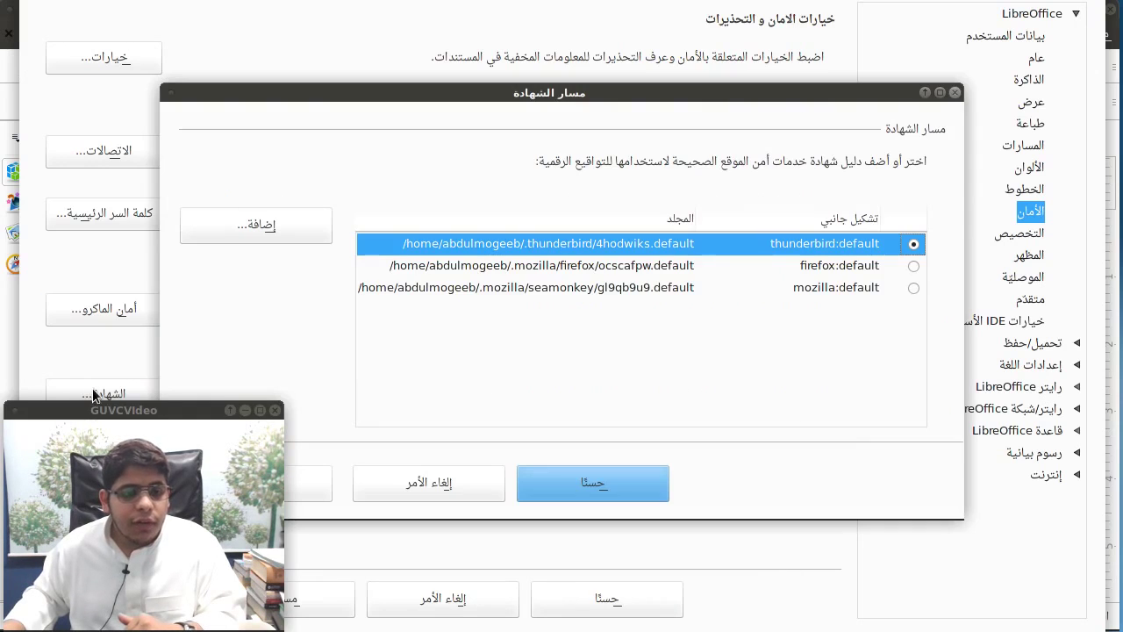
left_click(424, 481)
Step: Apply the pre-installed theme option in the Personalization settings
left_click(1009, 233)
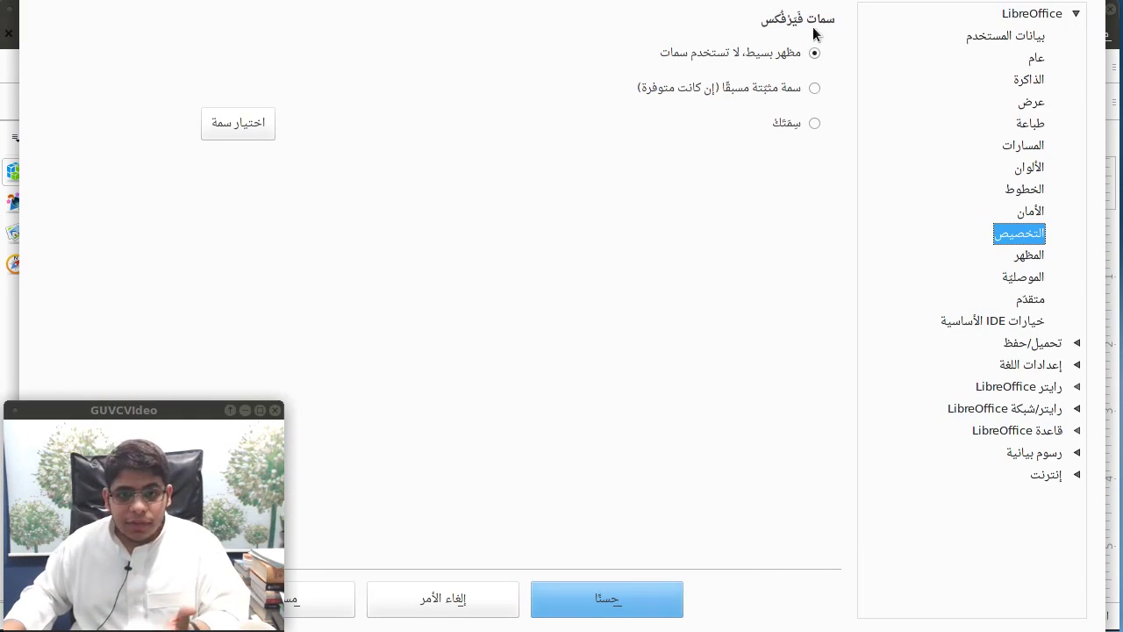
left_click(815, 88)
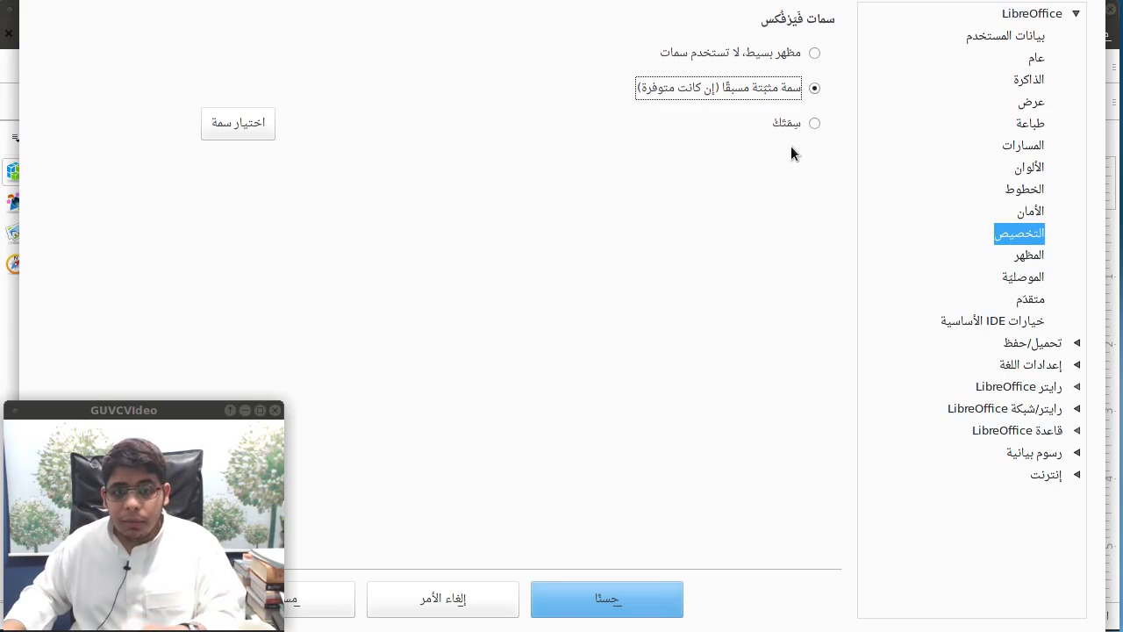
left_click(644, 597)
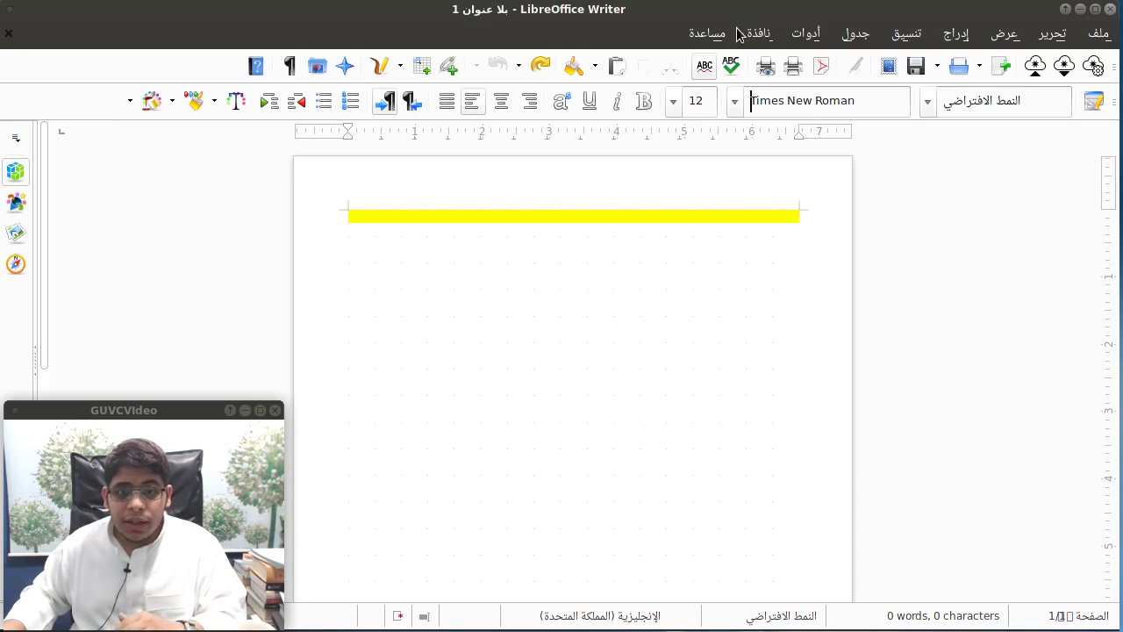
Step: Reopen the options, choose to use an own theme, and visit the Firefox themes website from the theme selection dialog
left_click(805, 33)
left_click(776, 537)
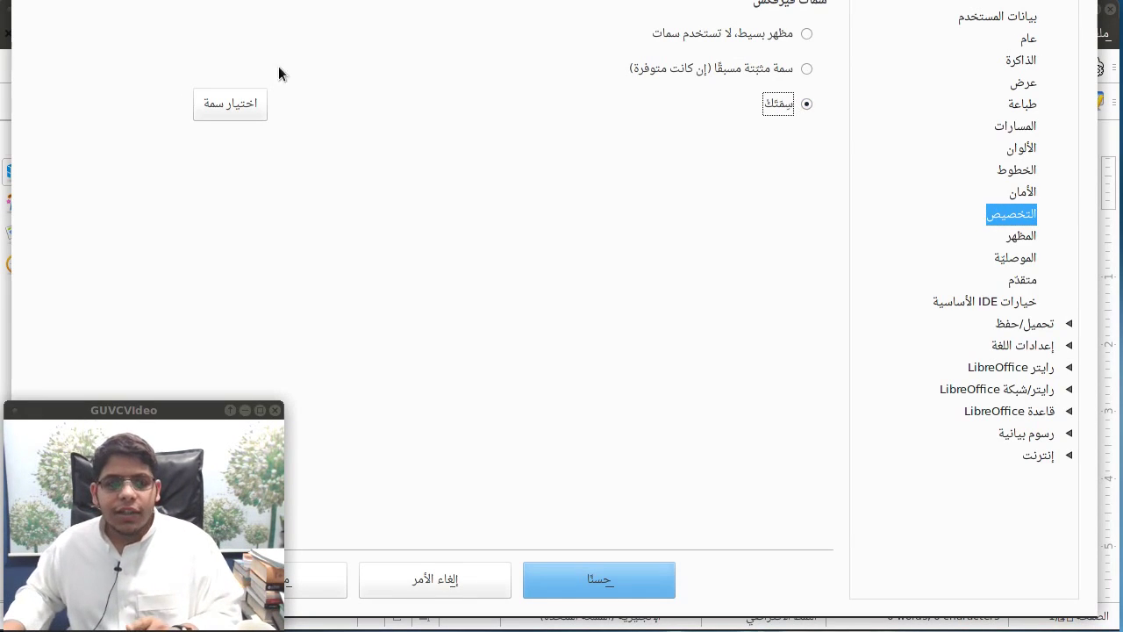
left_click(230, 103)
left_click(561, 249)
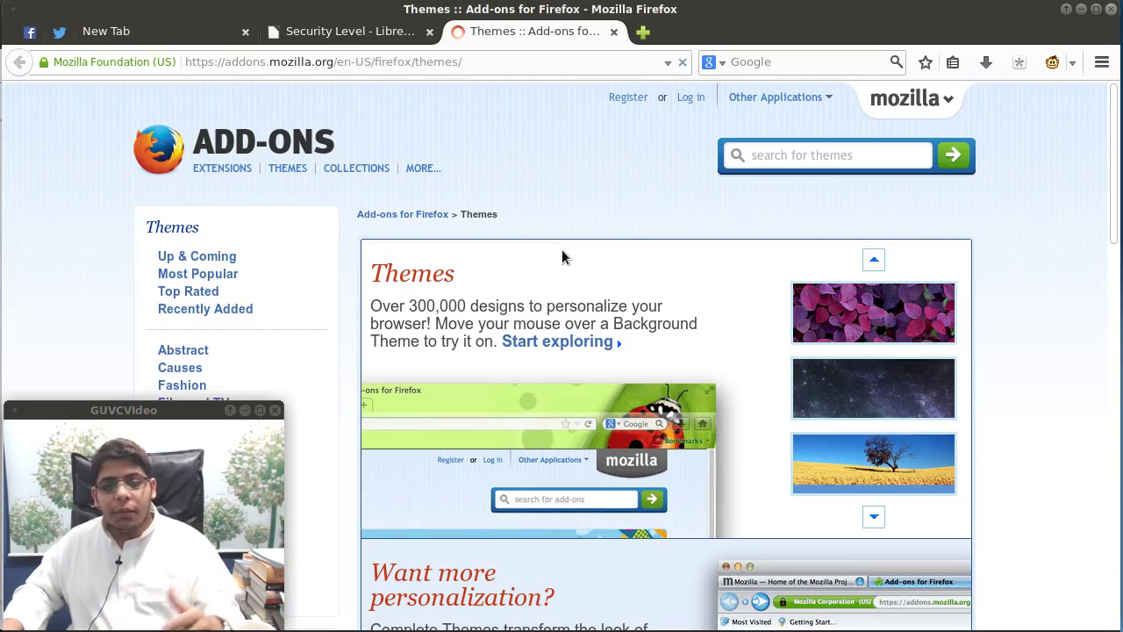
Step: Open the top-rated theme "my first sentence" and copy its page address
scroll(562, 257, "down", 6)
scroll(563, 256, "down", 3)
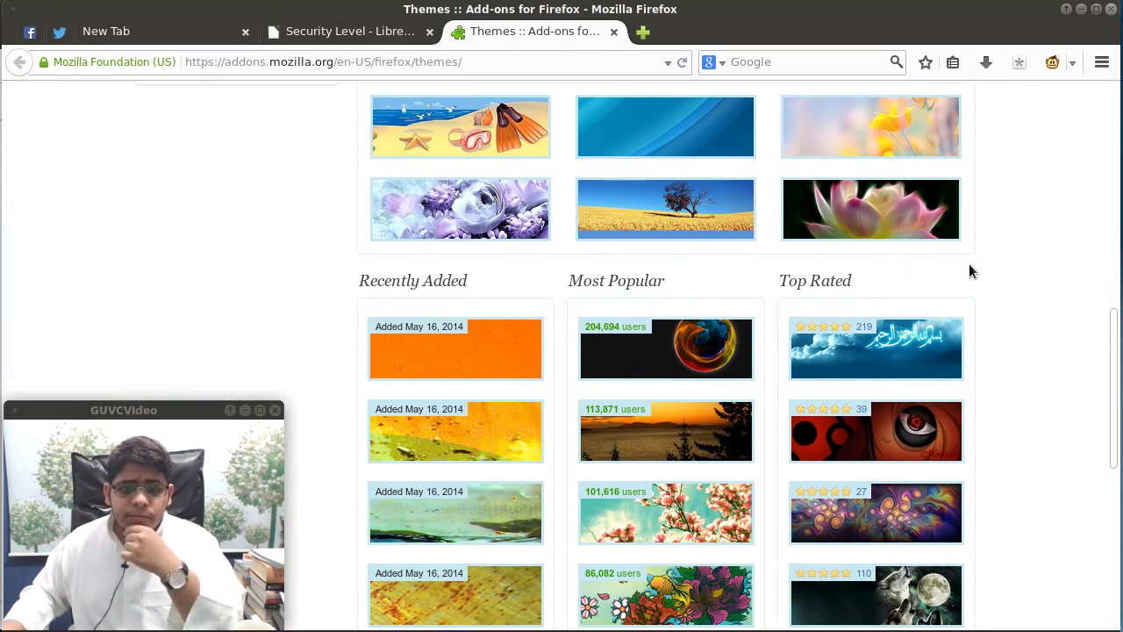
left_click(950, 355)
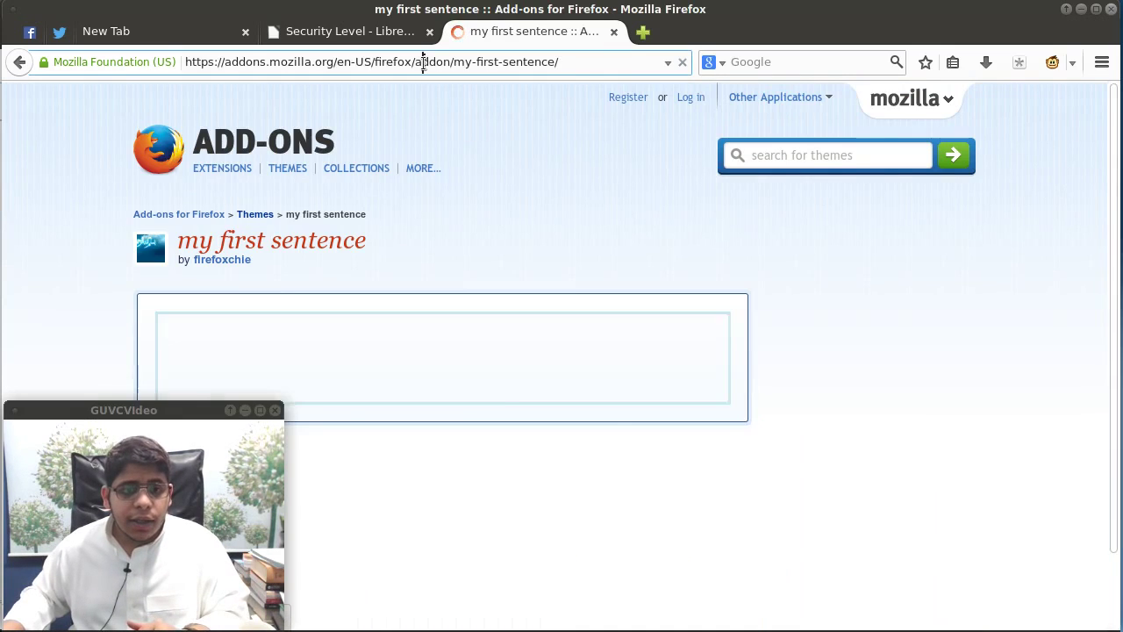
left_click(423, 64)
right_click(410, 66)
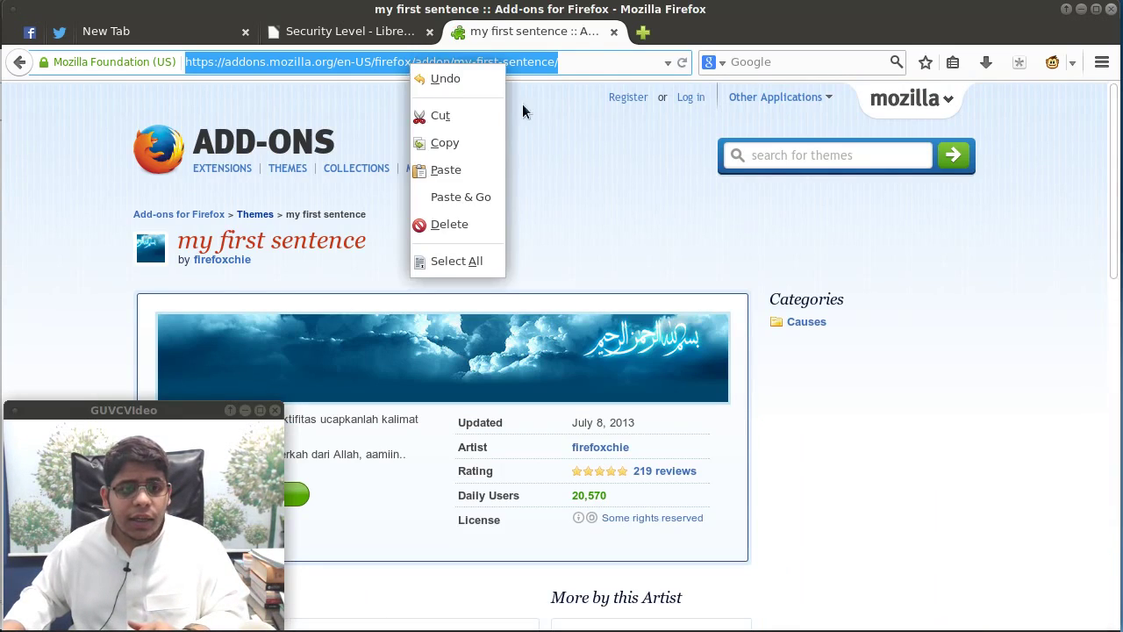
left_click(469, 141)
Step: Switch back to LibreOffice, enter the copied address as the theme address, and apply the theme
key("alt+Tab")
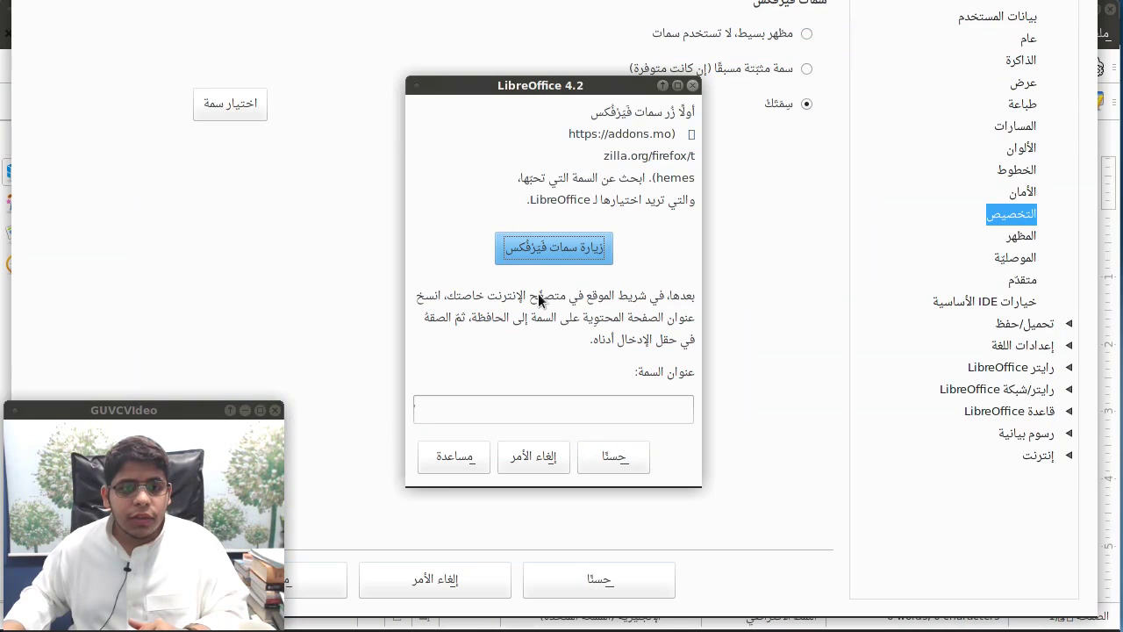
left_click(559, 406)
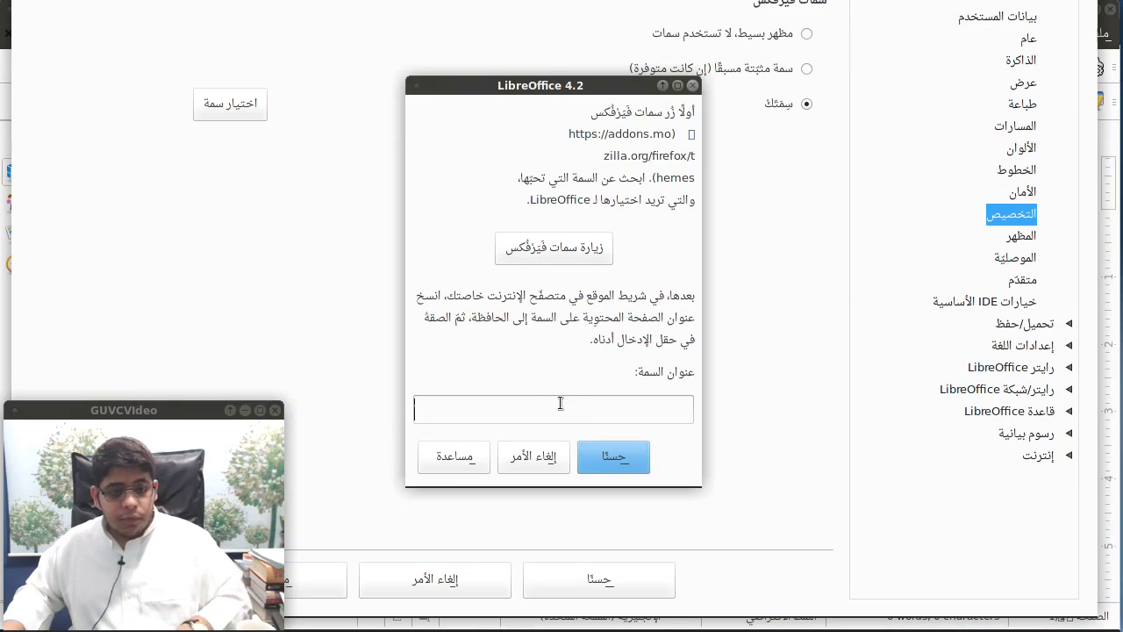
left_click(613, 455)
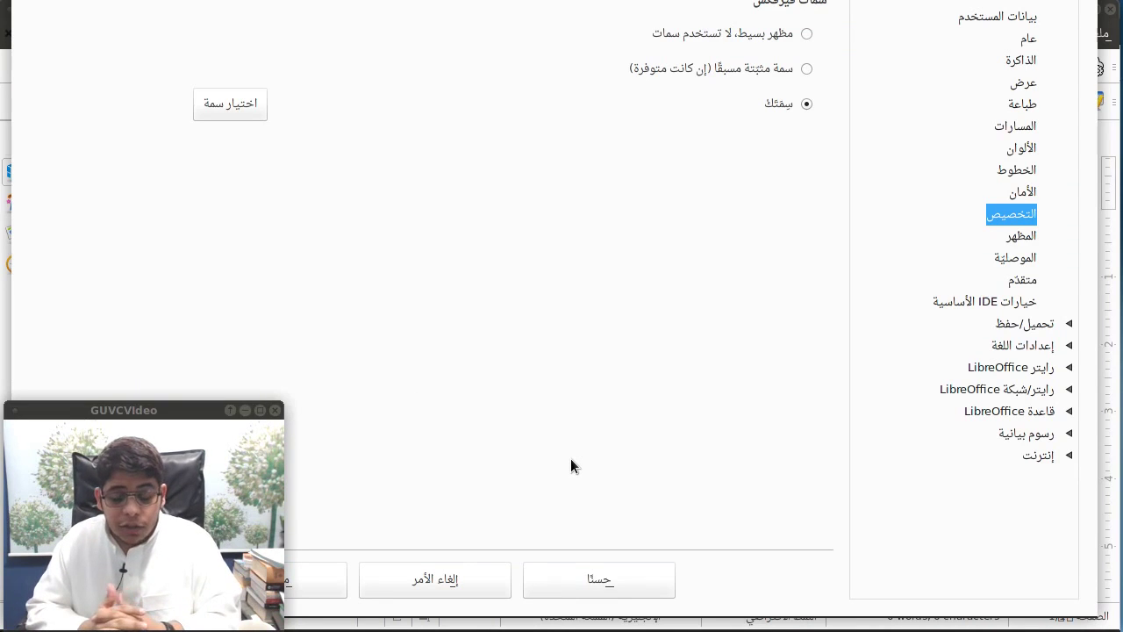
key("Return")
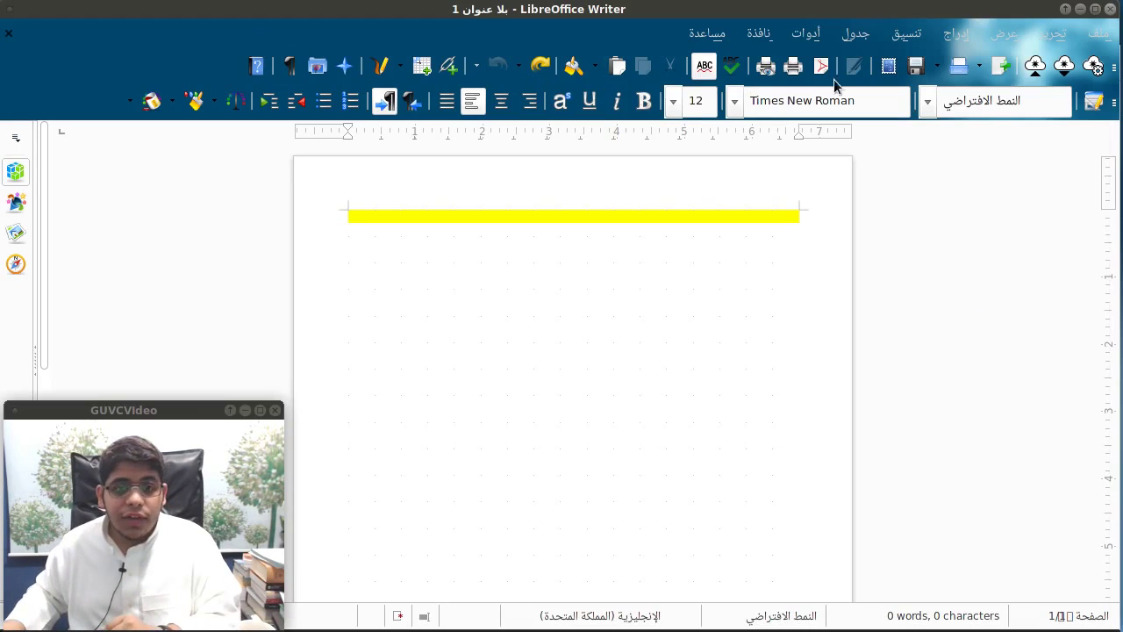
Step: Reopen the options, select the plain look without themes, and show the Appearance settings
left_click(856, 32)
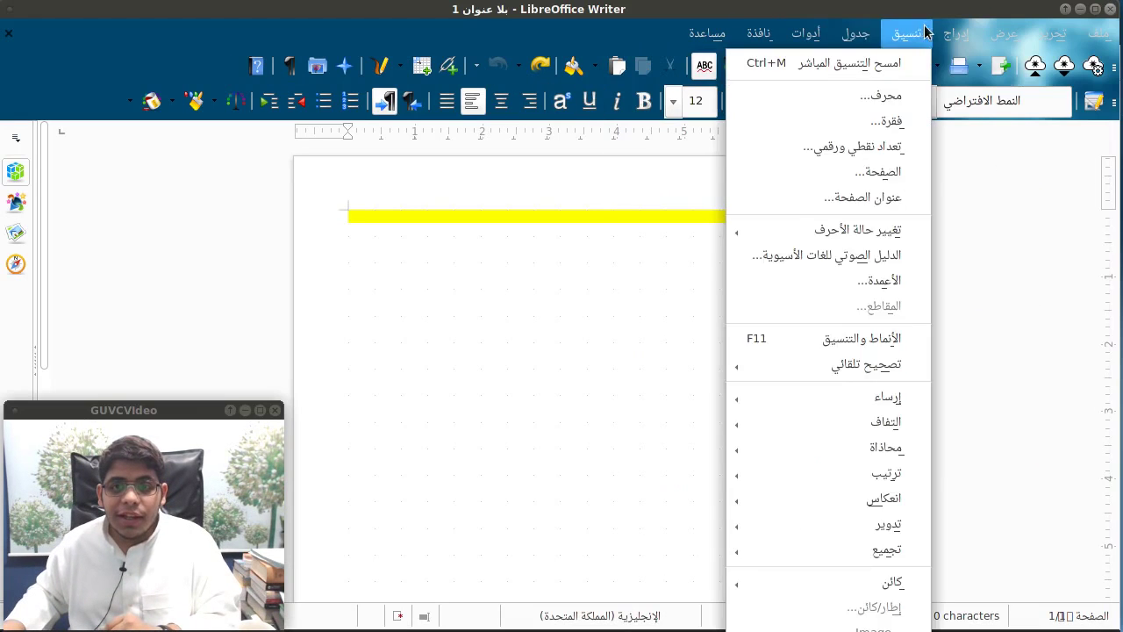
mouse_move(956, 35)
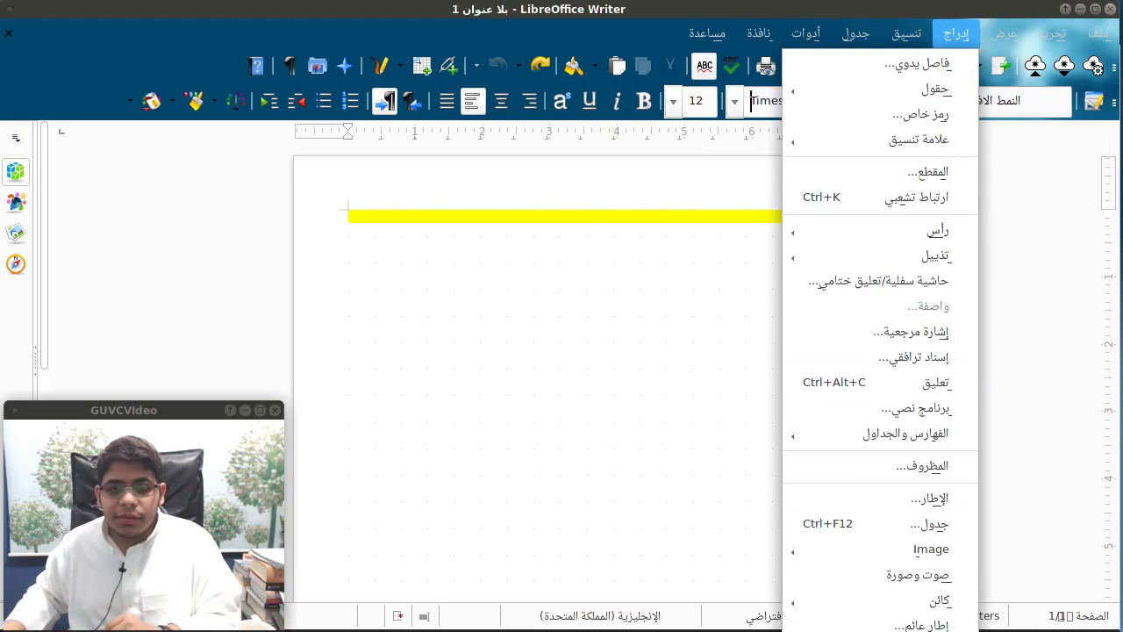
mouse_move(796, 43)
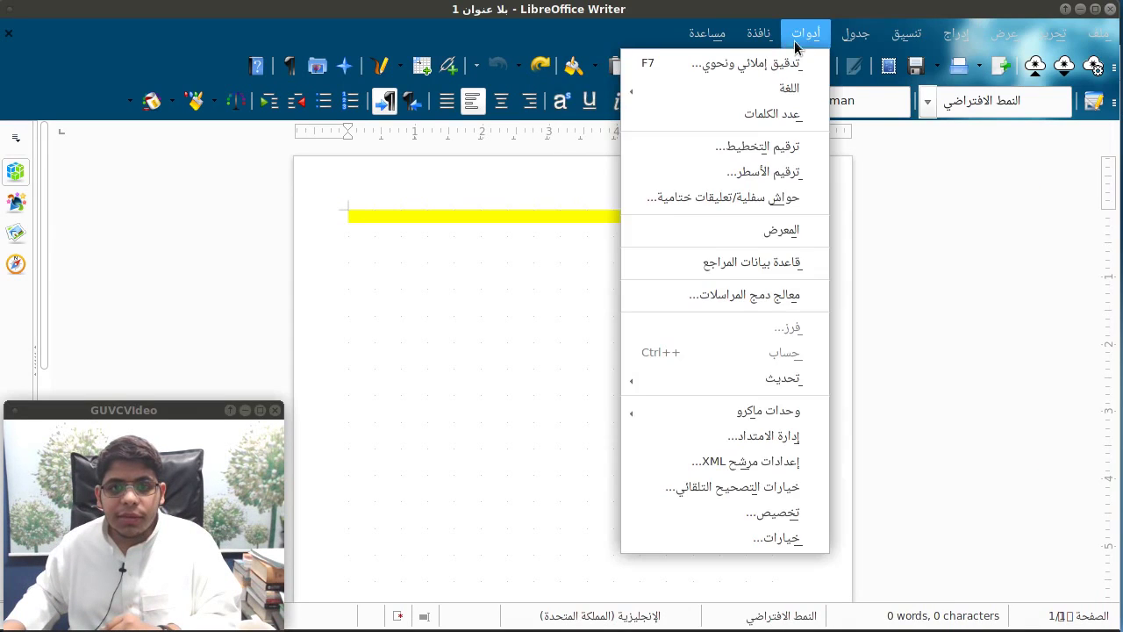
left_click(748, 538)
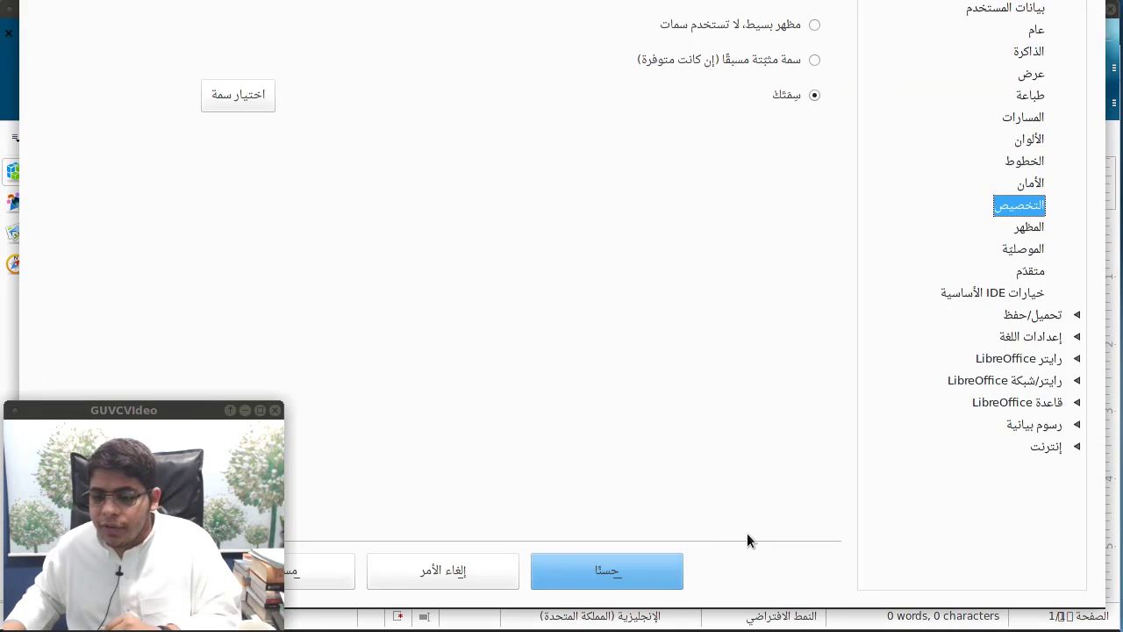
left_click(815, 26)
left_click(1030, 229)
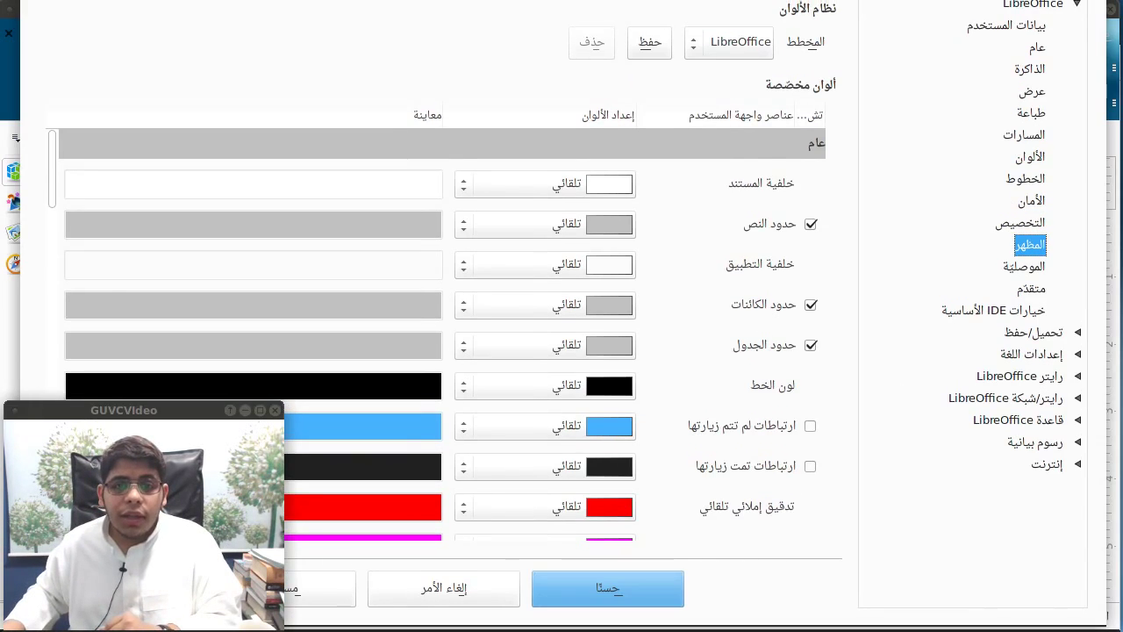
Step: Look through the Appearance page's custom colours from the general elements to the Basic syntax section, and close the options without applying
scroll(534, 287, "down", 5)
scroll(538, 313, "down", 4)
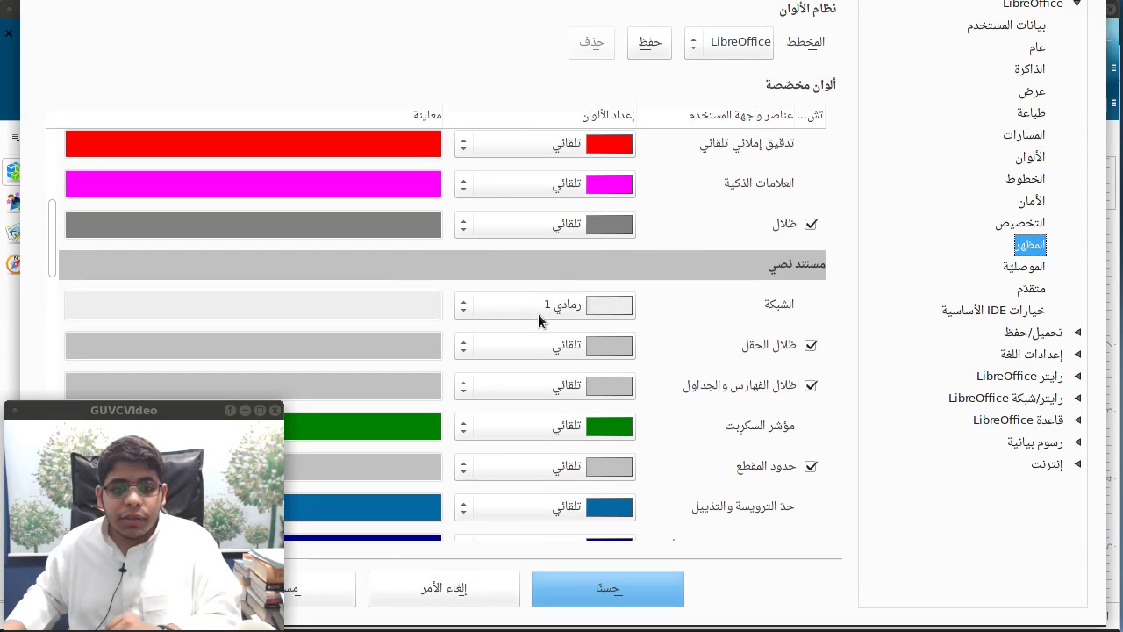
scroll(538, 313, "down", 3)
scroll(776, 355, "down", 15)
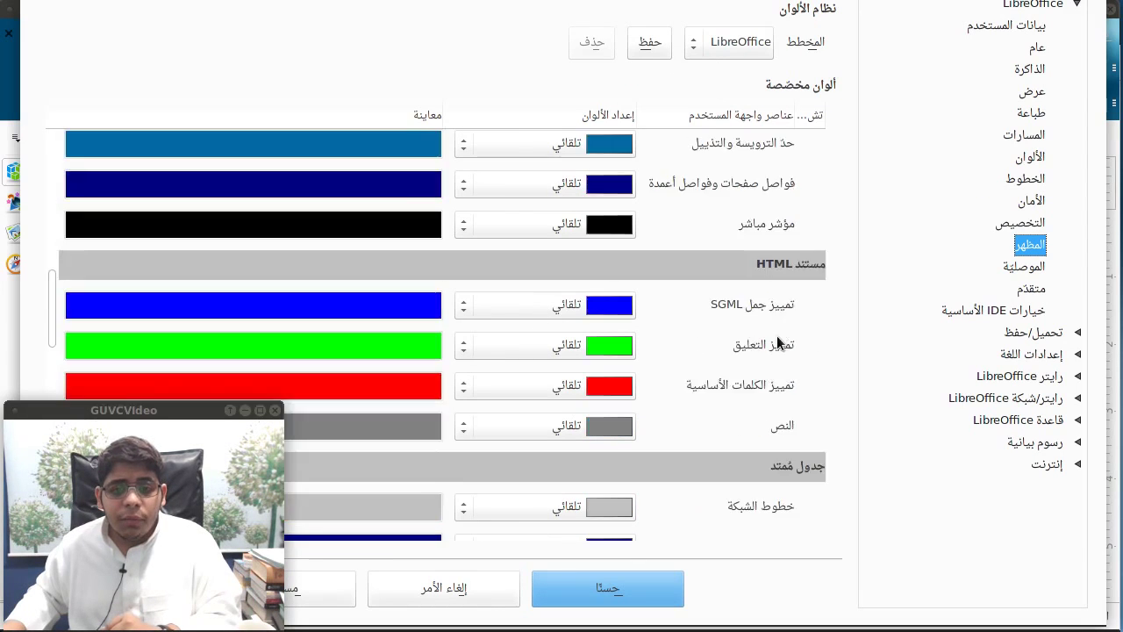
scroll(775, 354, "up", 8)
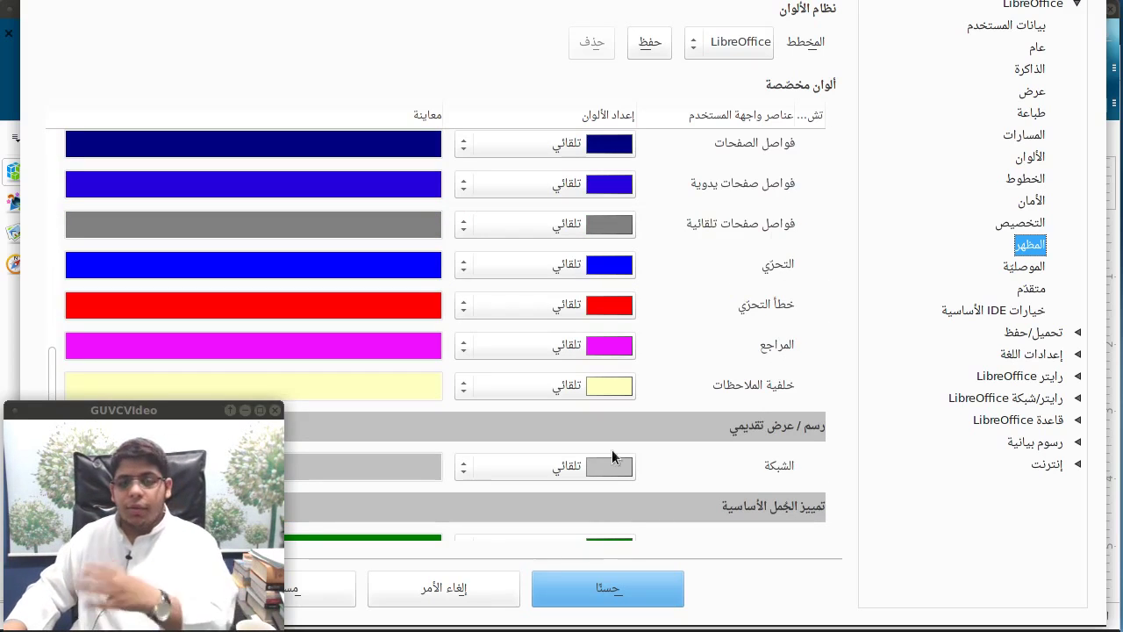
left_click(440, 597)
Step: Reopen the options and show the Accessibility settings
left_click(759, 33)
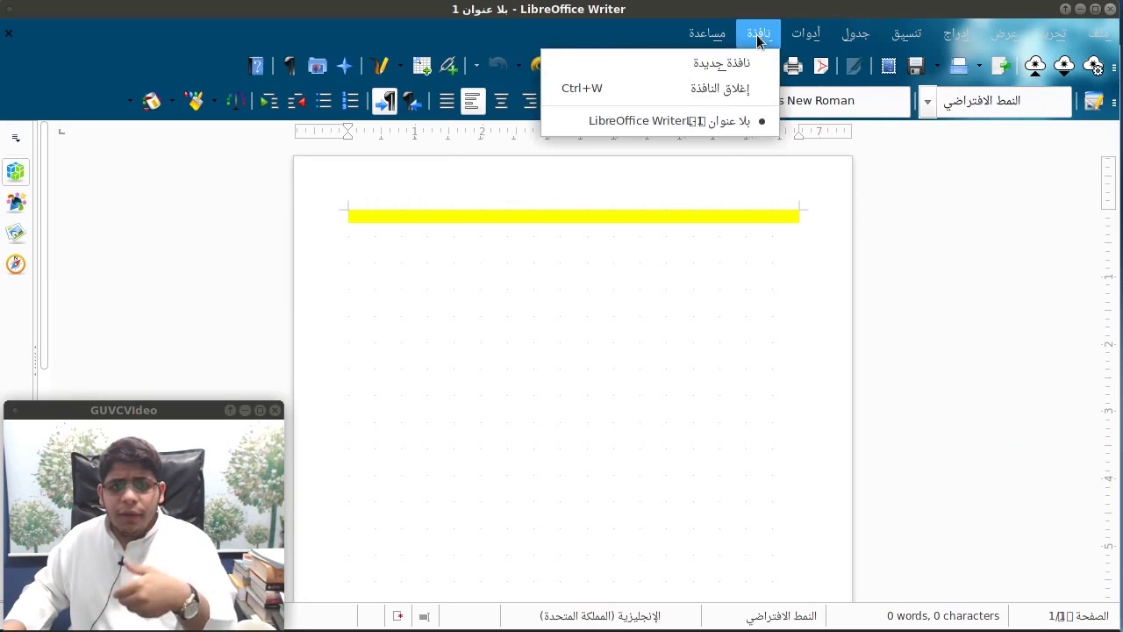
mouse_move(806, 32)
left_click(721, 535)
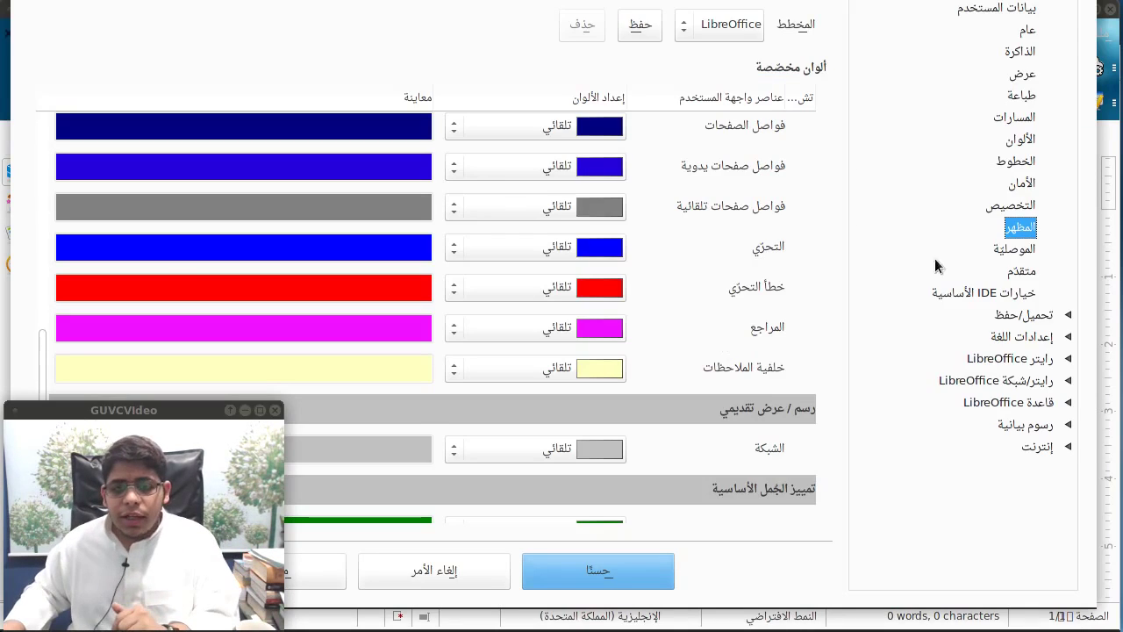
left_click(1016, 250)
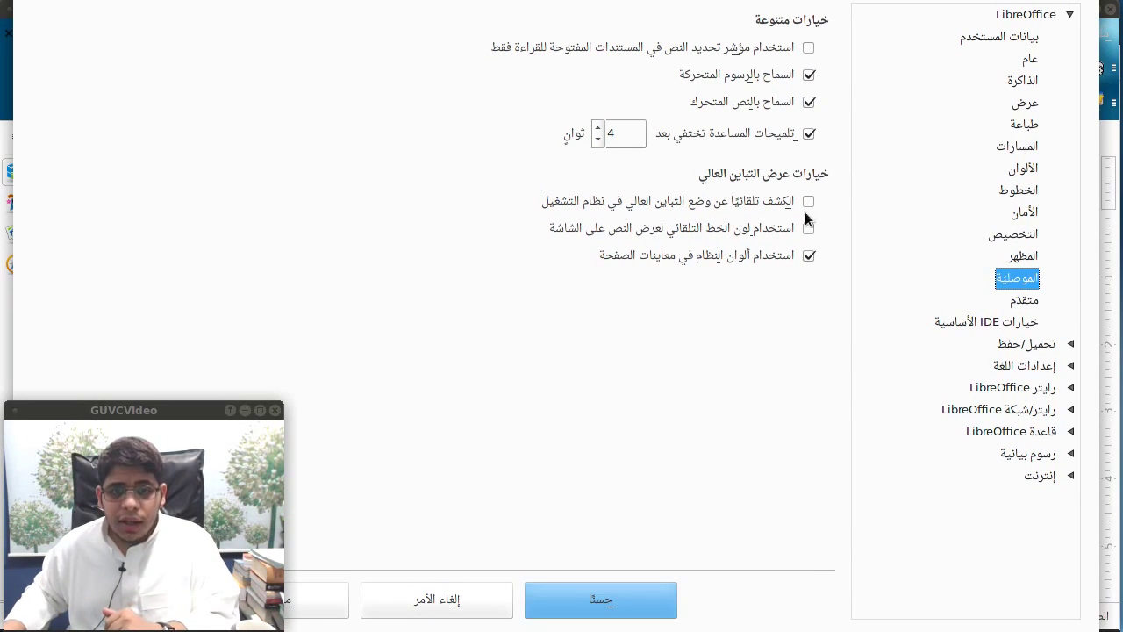
Step: Turn the read-only text selection cursor, automatic high-contrast detection and automatic font colour on and off again one by one
left_click(809, 50)
left_click(809, 50)
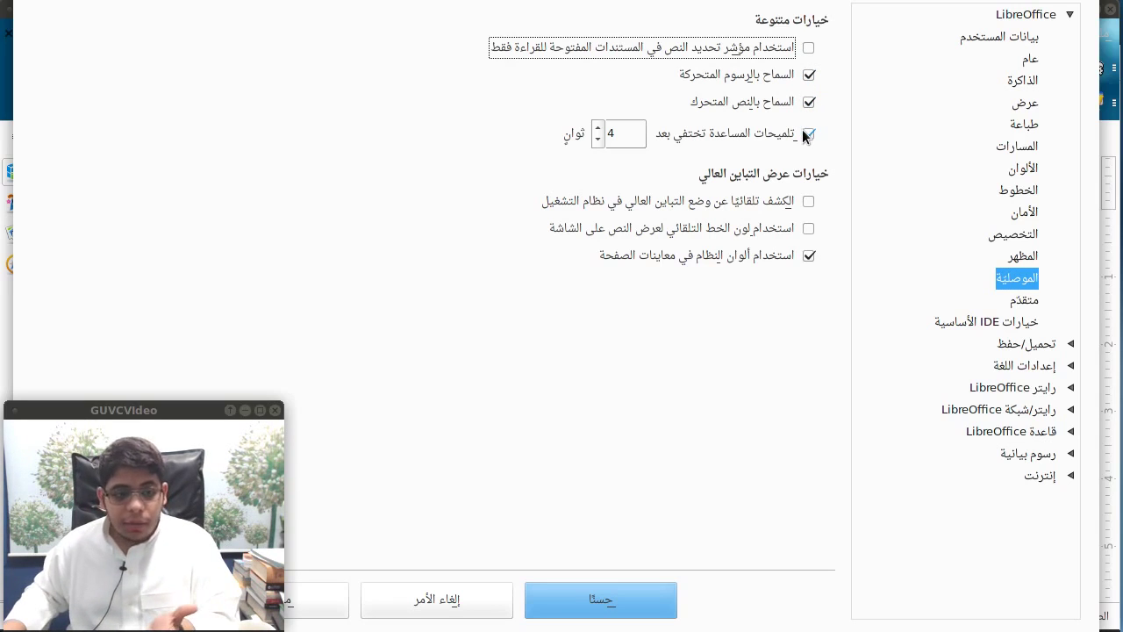
left_click(806, 203)
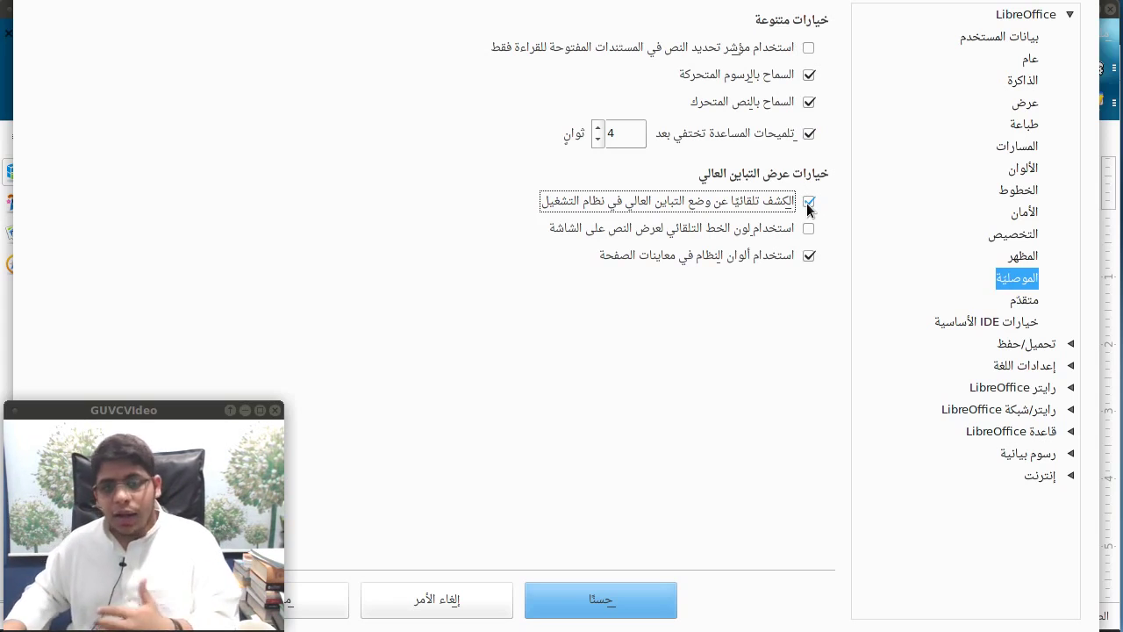
left_click(806, 203)
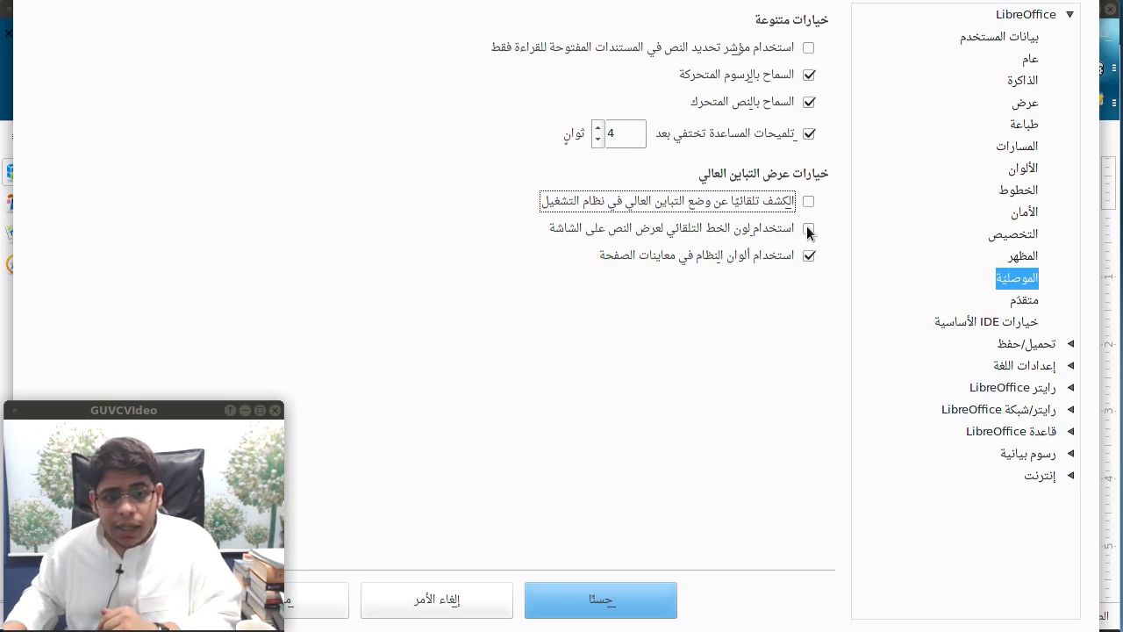
left_click(808, 229)
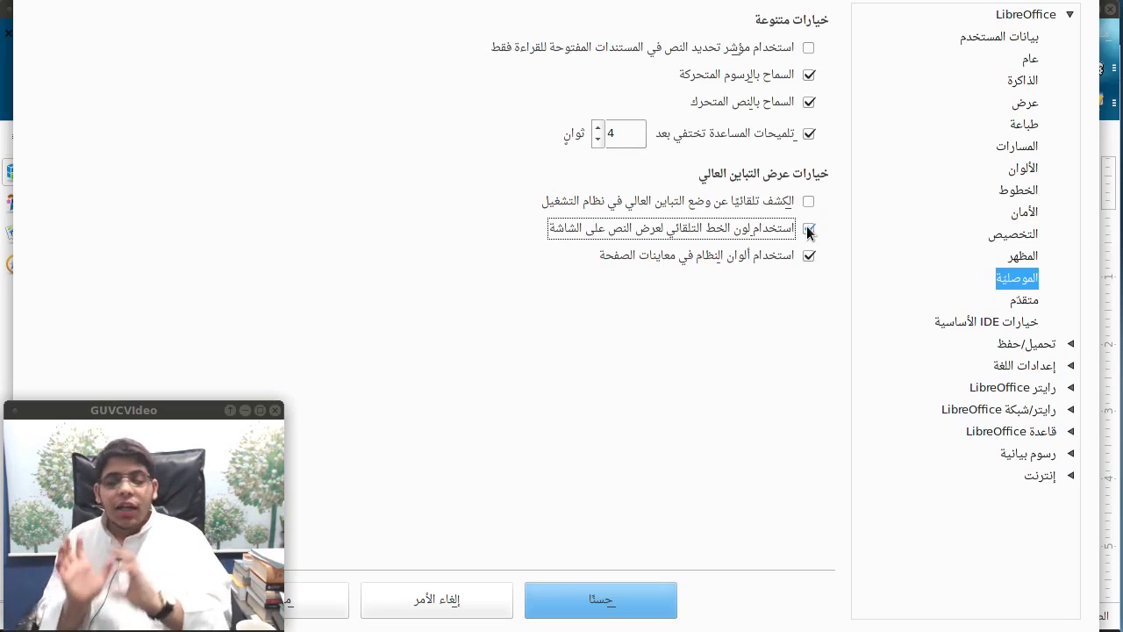
left_click(809, 229)
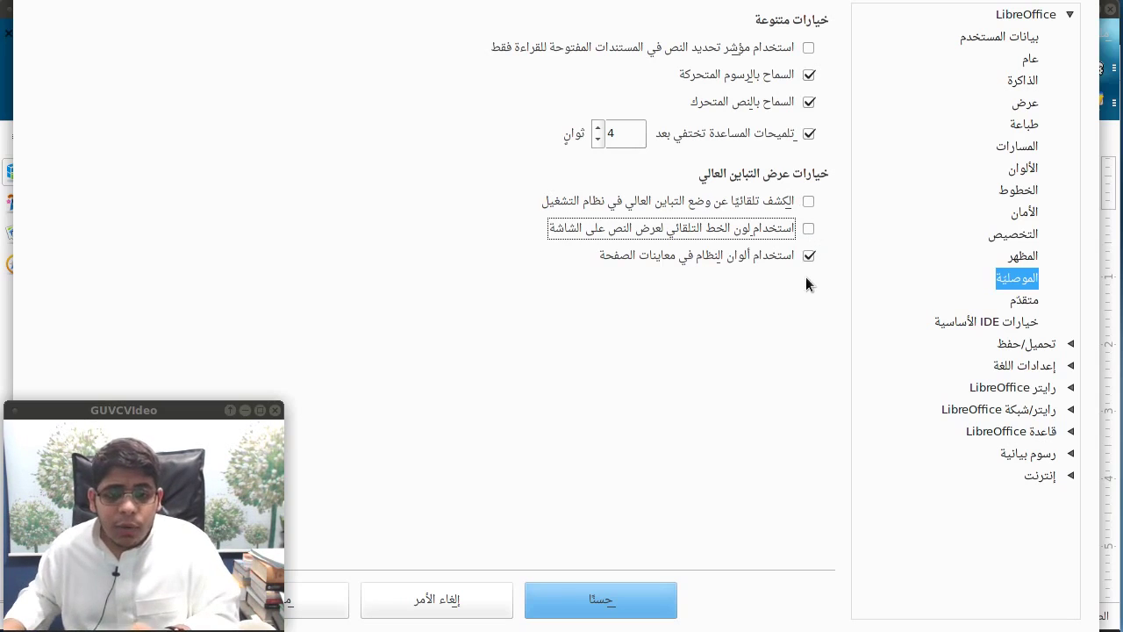
Step: Disable system colours for page previews, view the Advanced and Basic IDE option pages, and apply the options
left_click(809, 256)
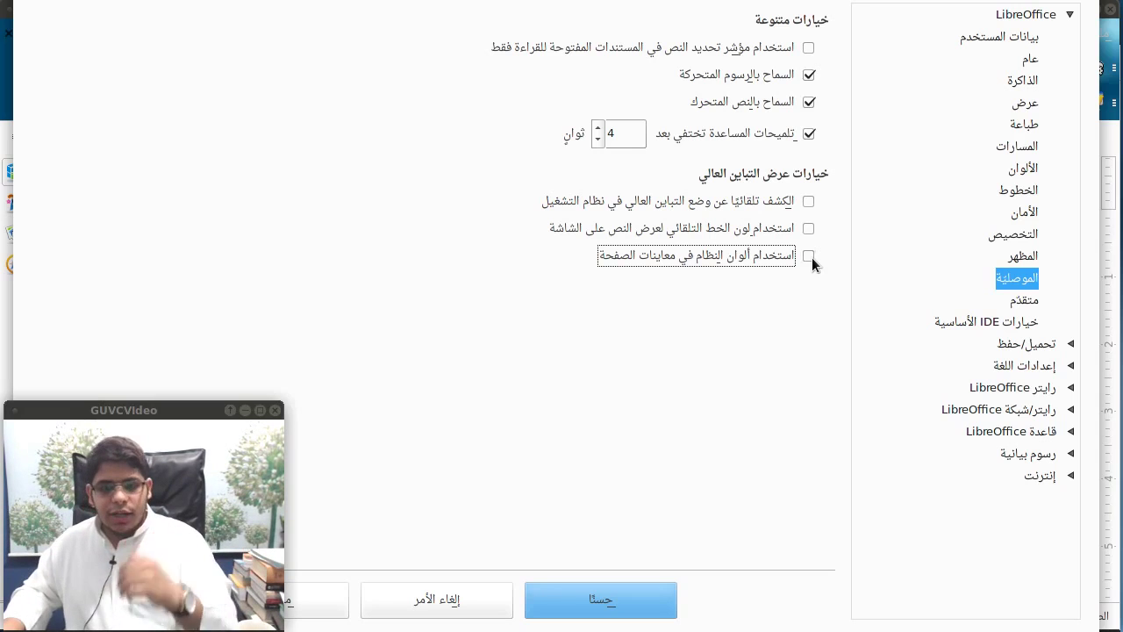
left_click(1023, 300)
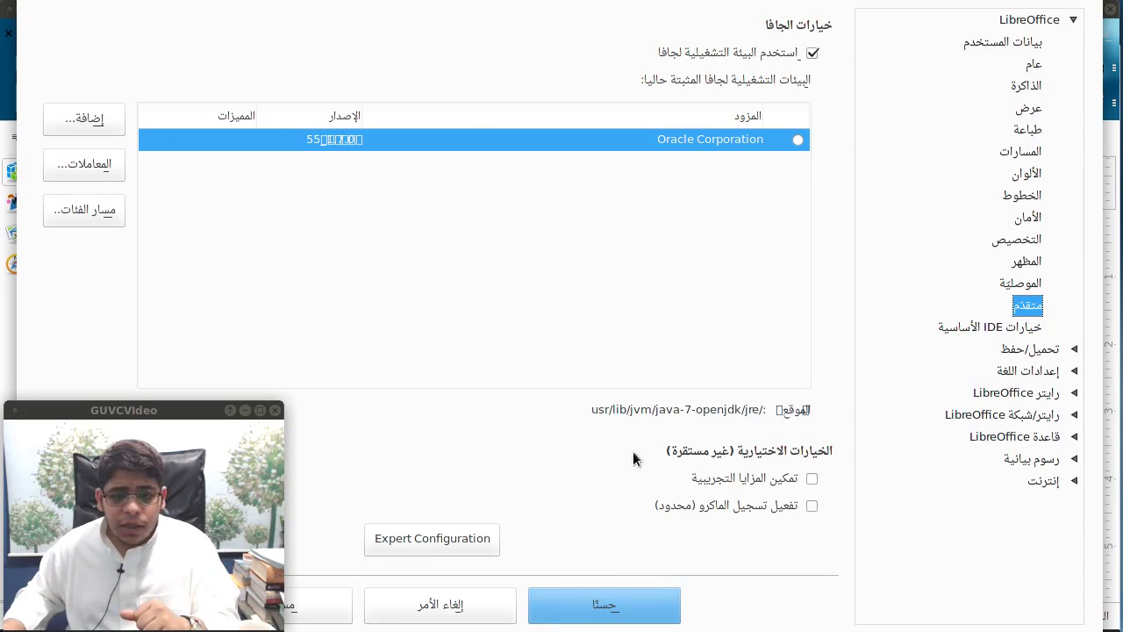
left_click(1019, 326)
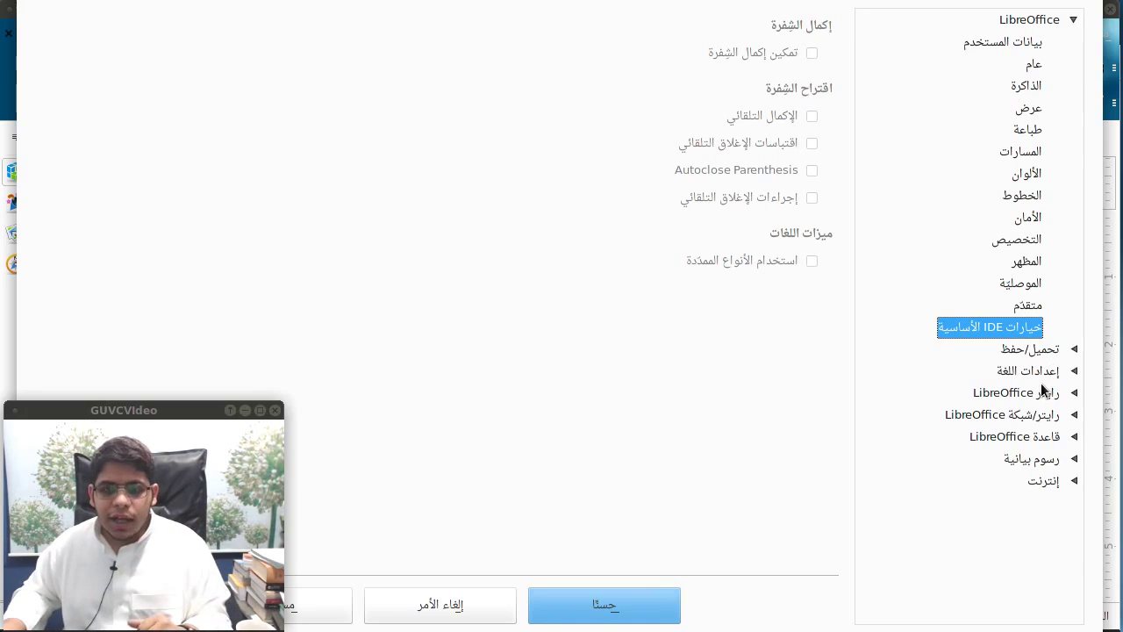
left_click(597, 613)
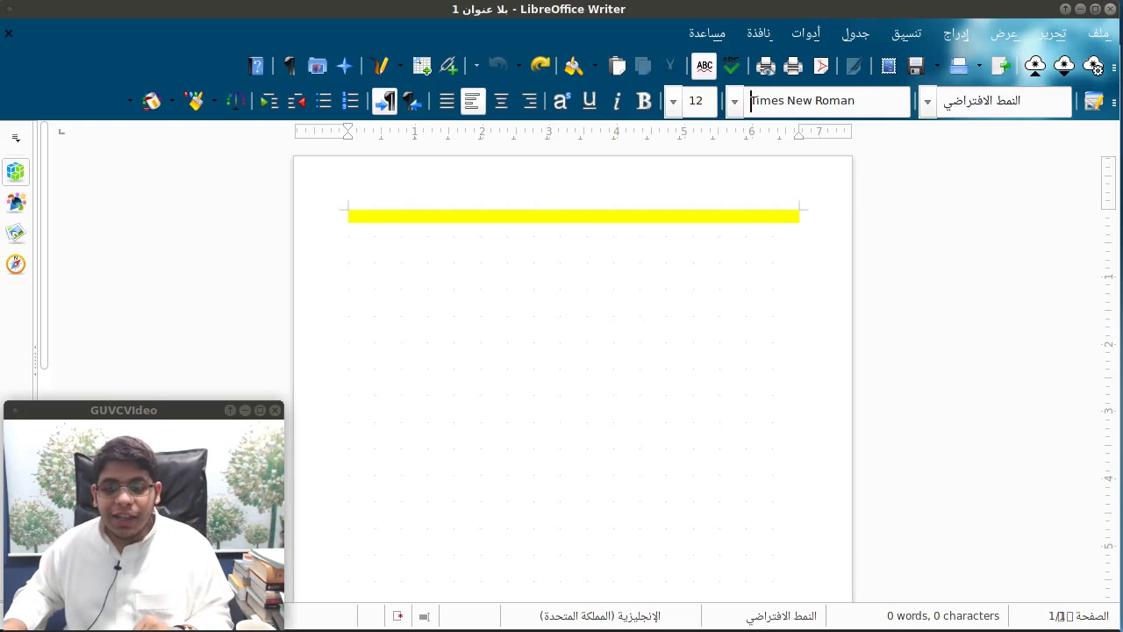